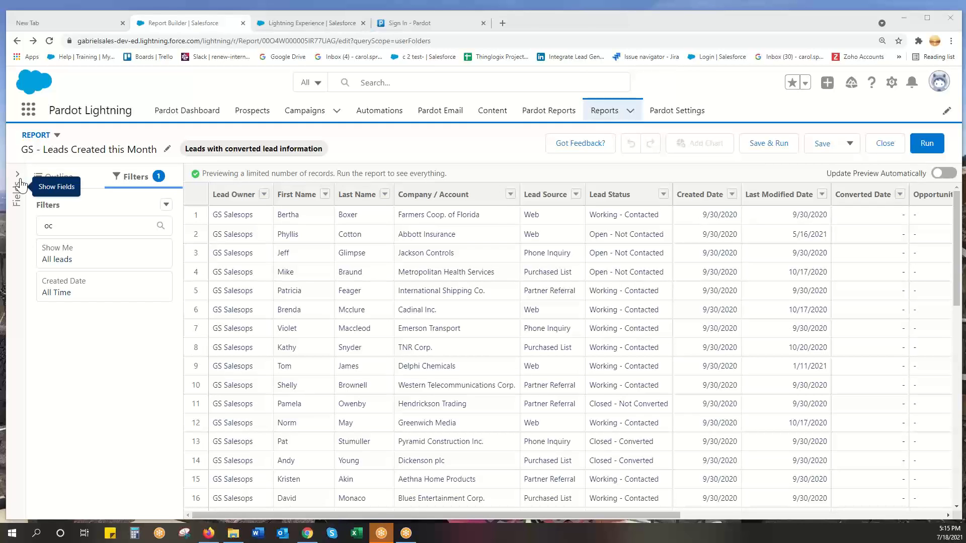
Look through the report's available fields and its outline of groups and columns.
click(16, 214)
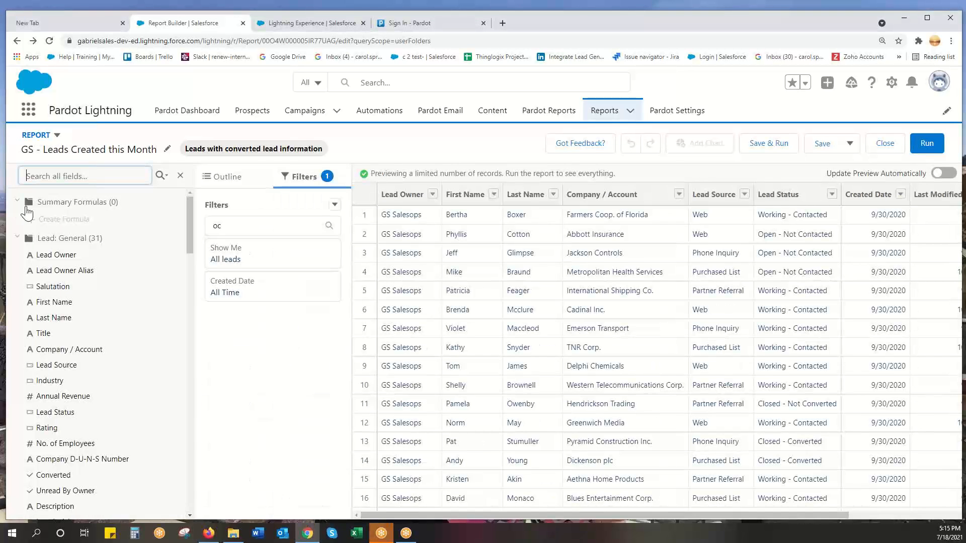
scroll(107, 317, down, 10)
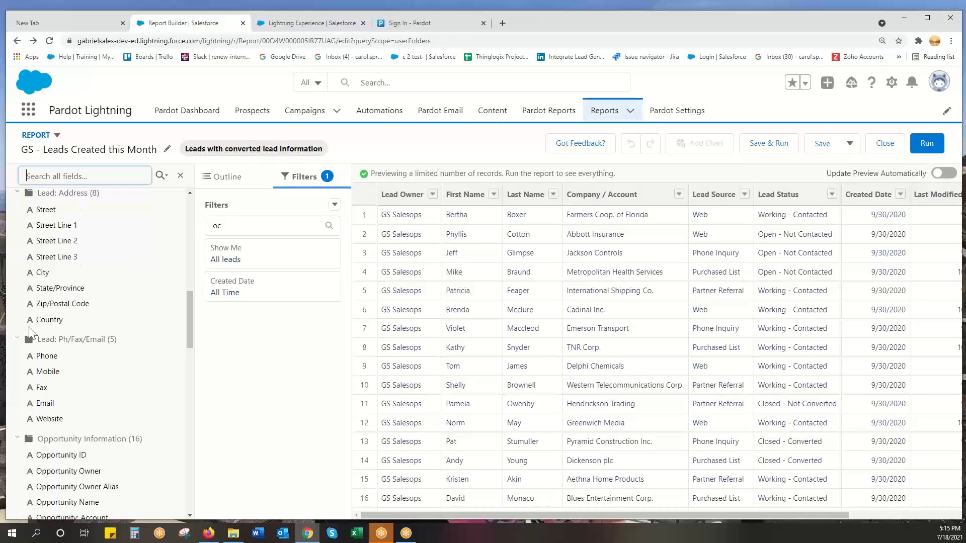
click(179, 182)
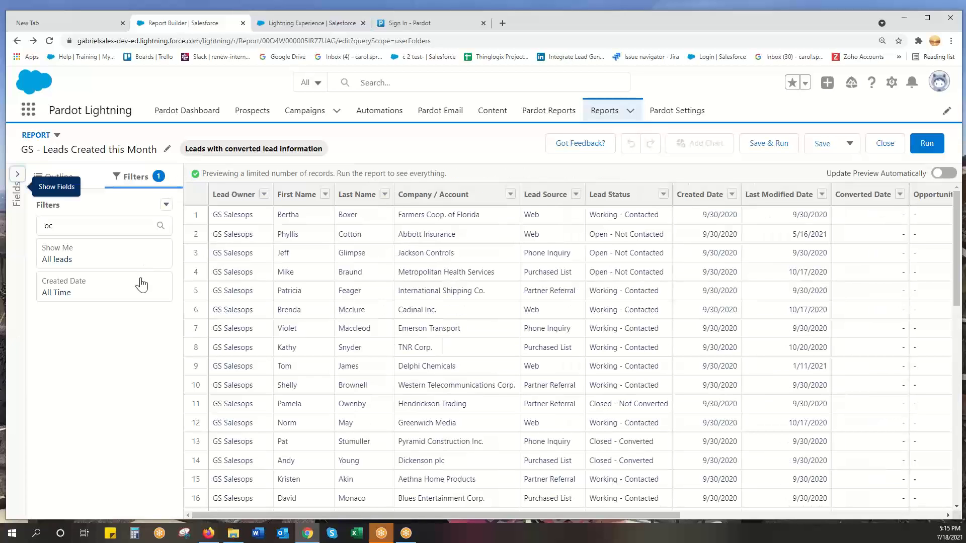
click(78, 179)
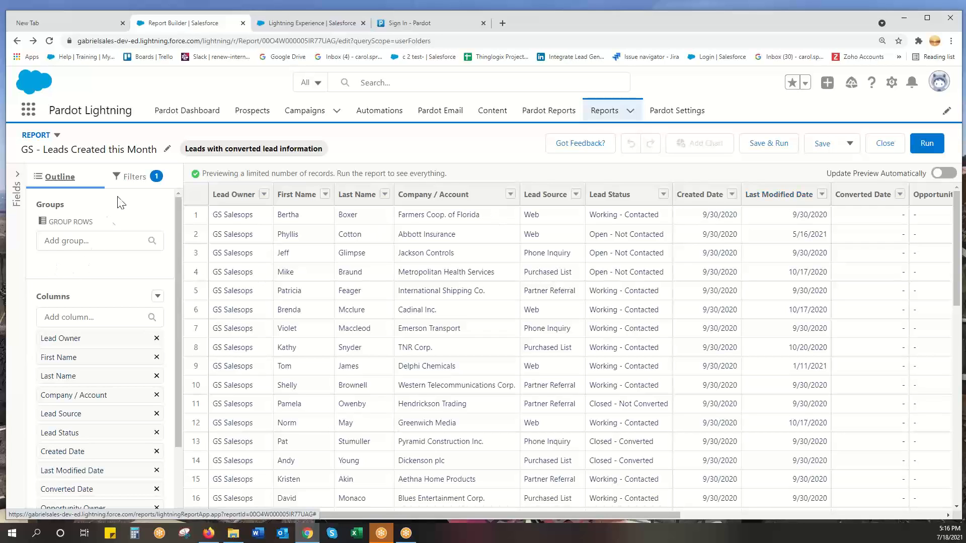
Set the Created Date filter's range to This Month and apply it.
click(129, 182)
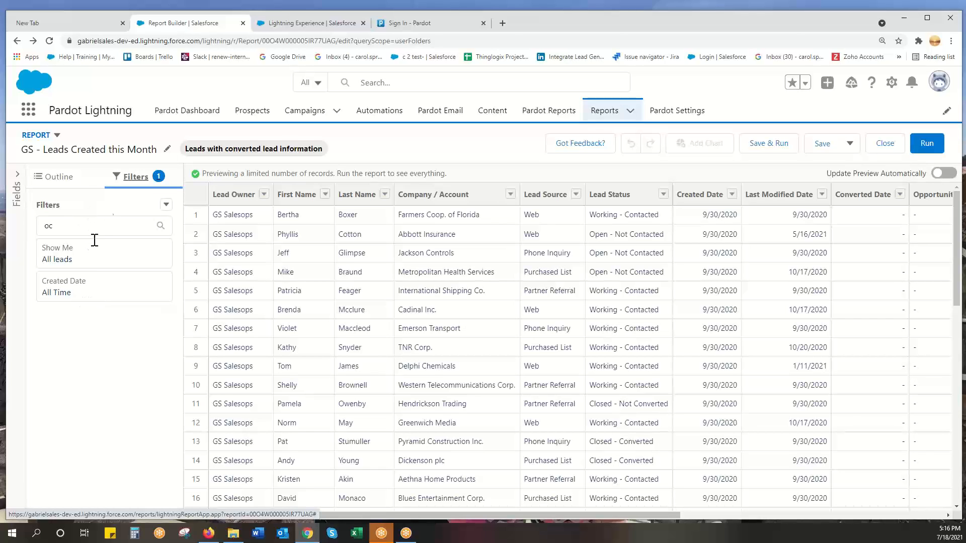
click(76, 294)
click(222, 308)
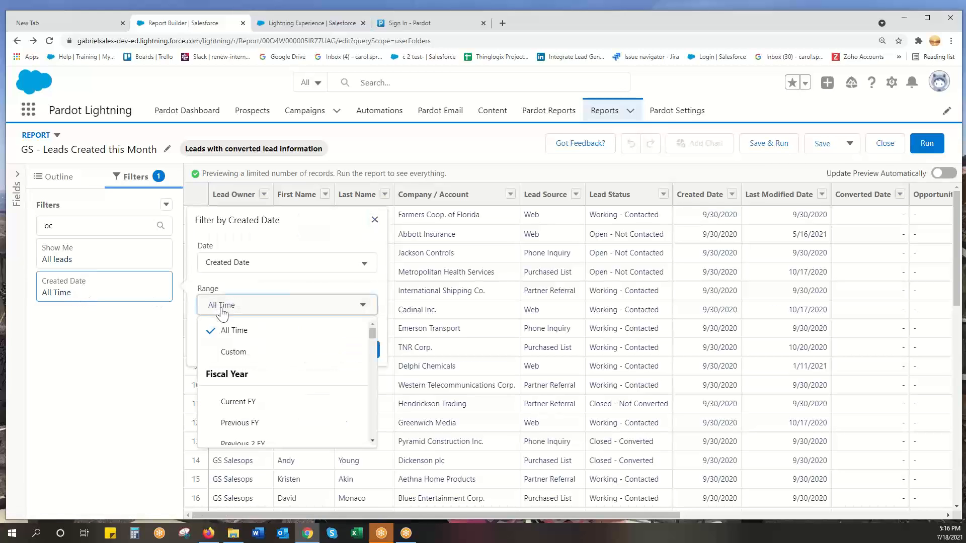
scroll(278, 394, down, 5)
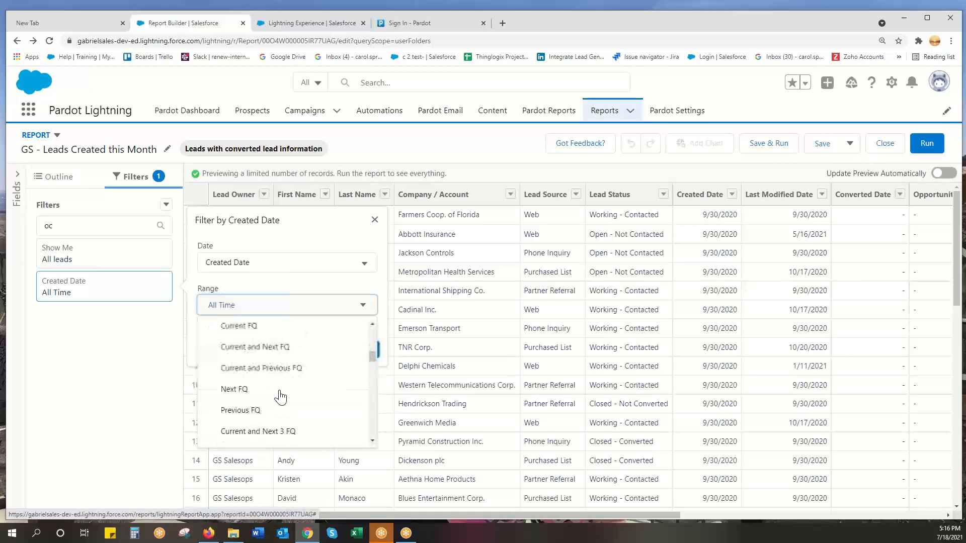
scroll(280, 397, down, 6)
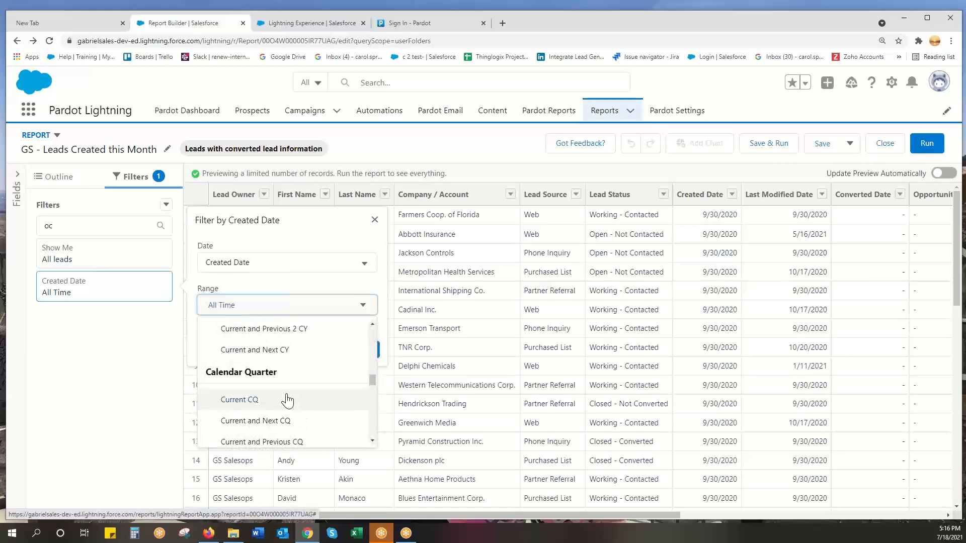
scroll(287, 401, down, 3)
scroll(255, 418, down, 3)
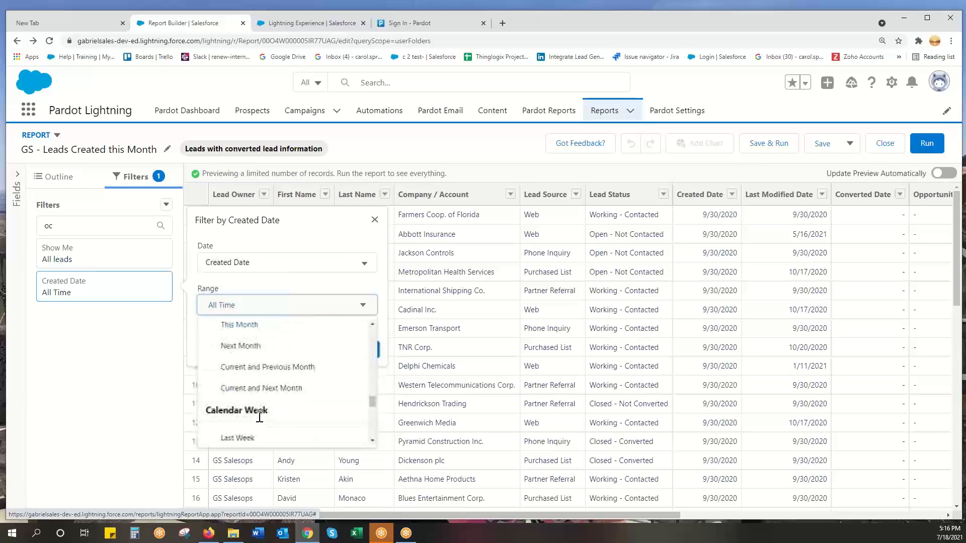
click(250, 327)
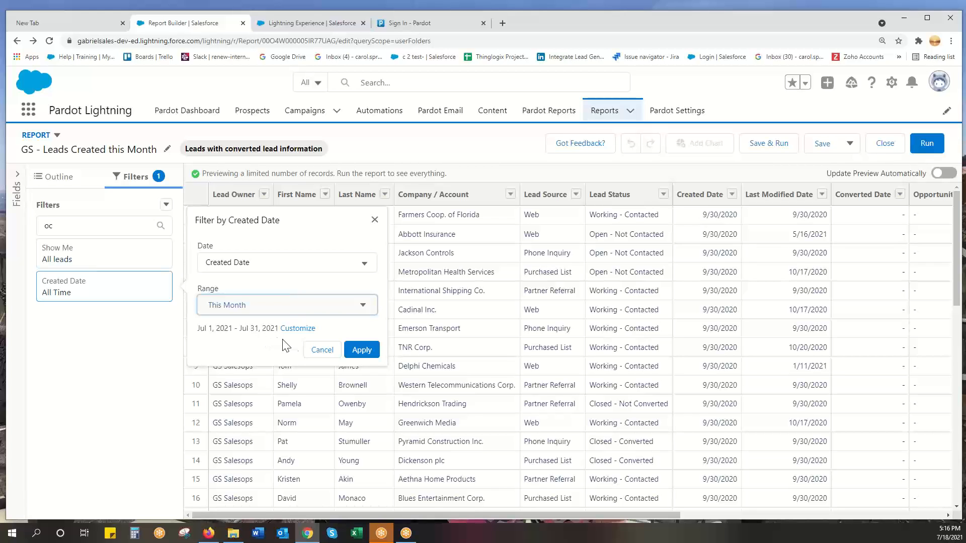
click(360, 350)
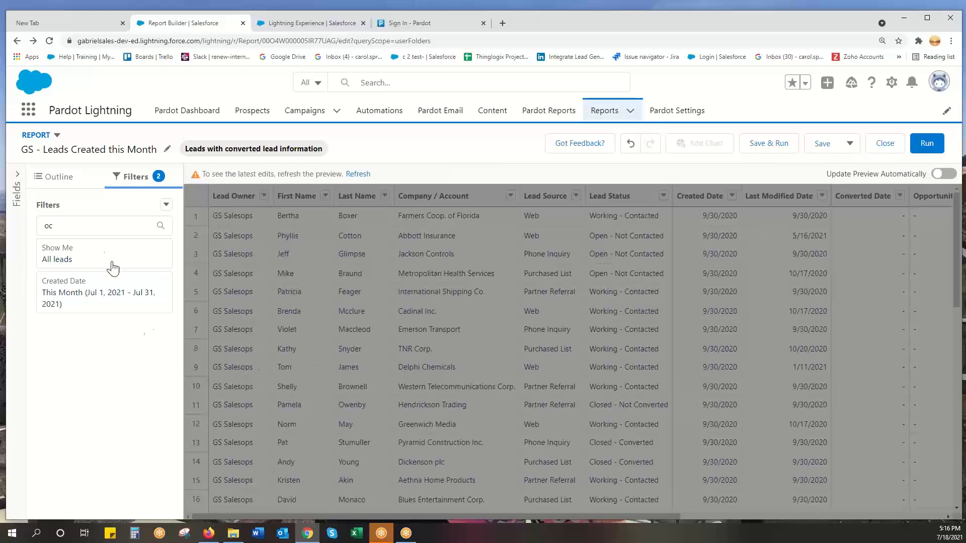
Clear the existing filter search text and start a new filter on the Converted Date field.
click(101, 223)
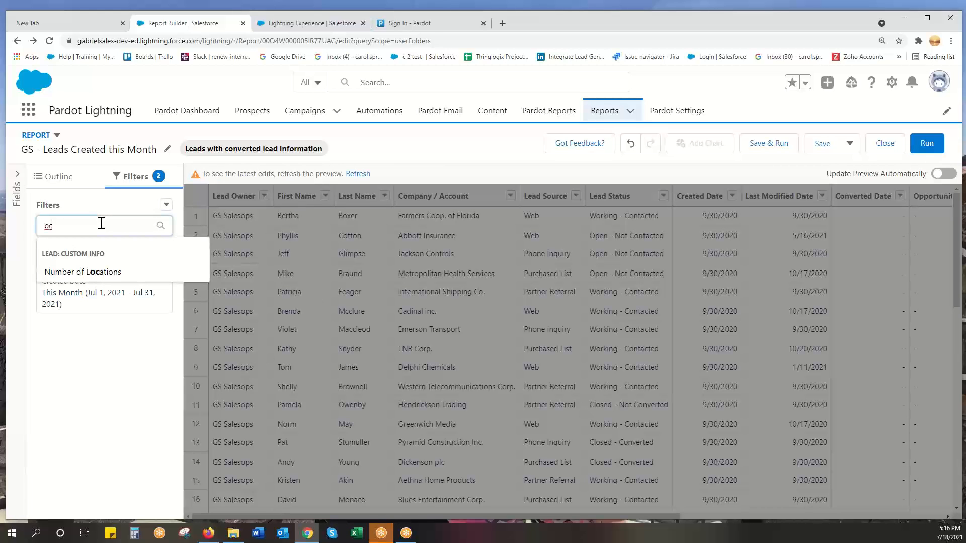
key(BackSpace)
key(BackSpace)
text(create)
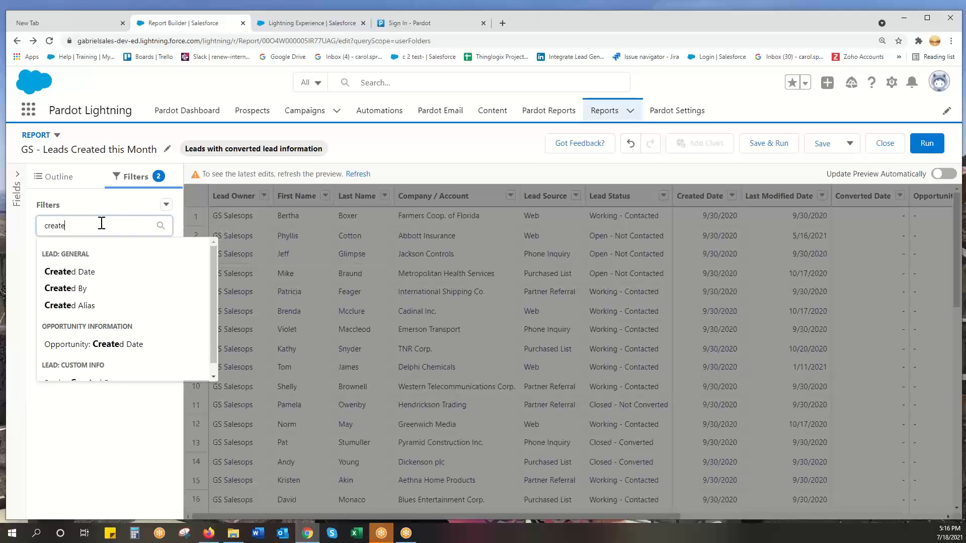
key(BackSpace)
key(BackSpace)
key(BackSpace)
key(BackSpace)
key(BackSpace)
key(BackSpace)
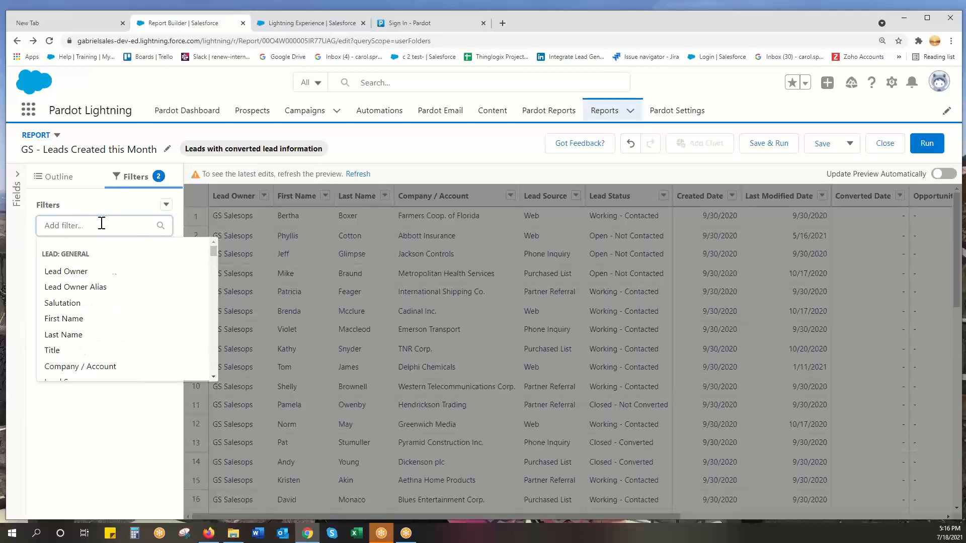
text(conver)
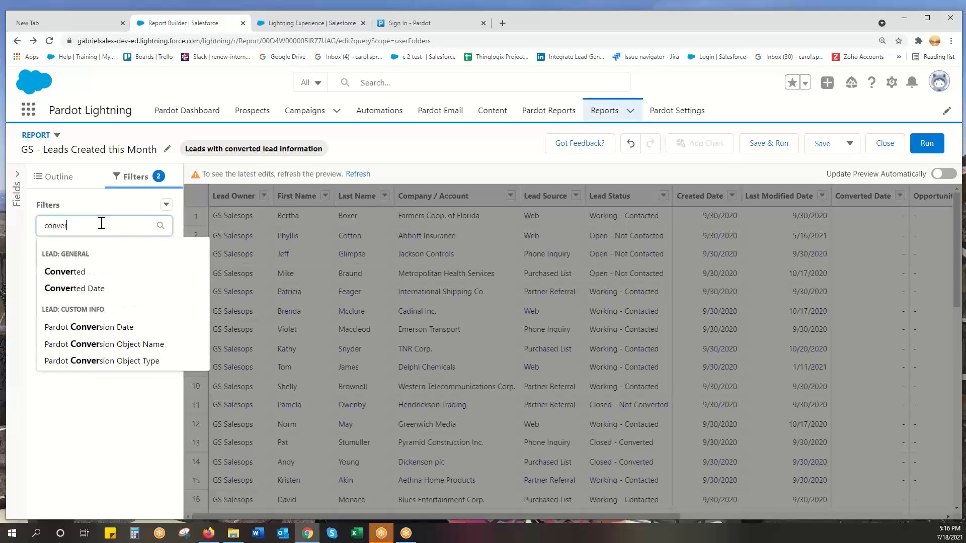
click(87, 288)
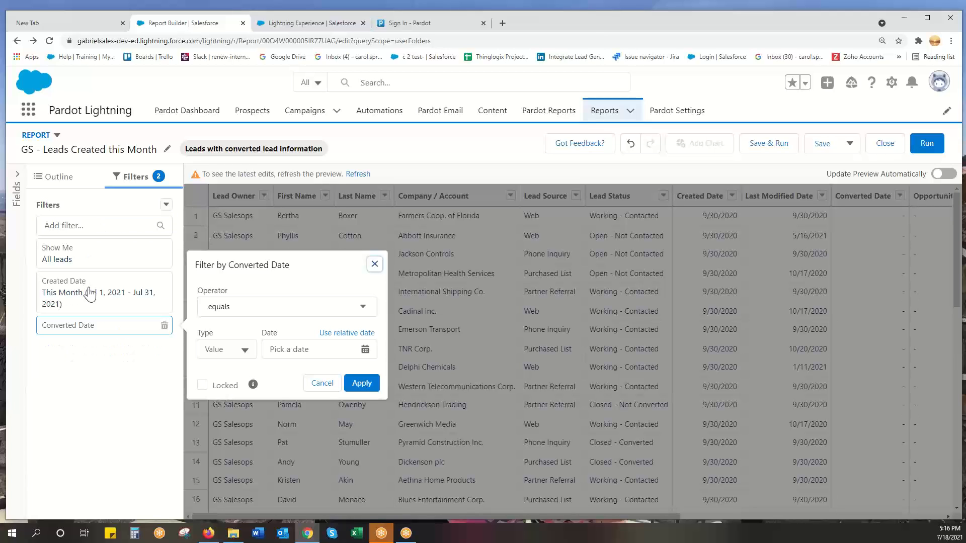
Try the Converted Date filter with the operator greater than and the relative date LAST WEEK, and discard it.
click(312, 349)
click(281, 309)
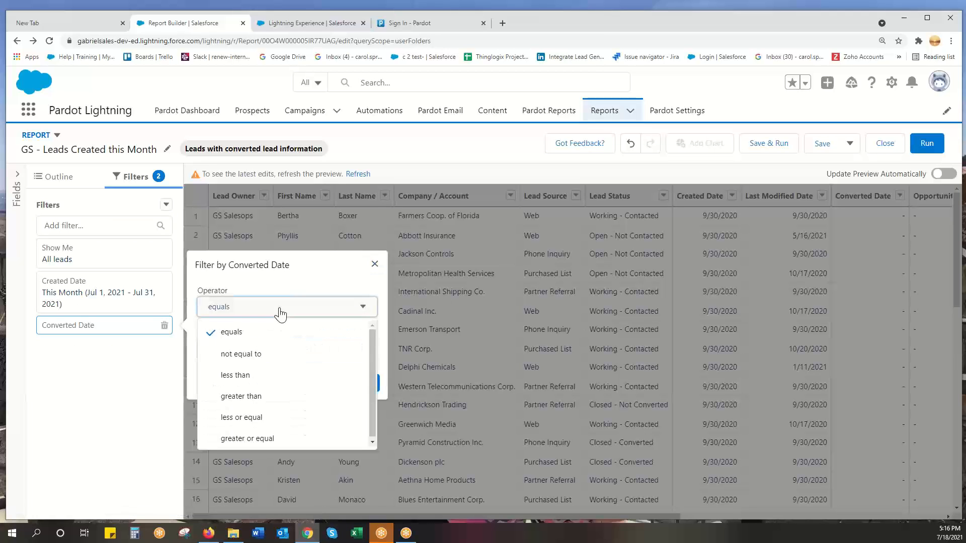
click(263, 397)
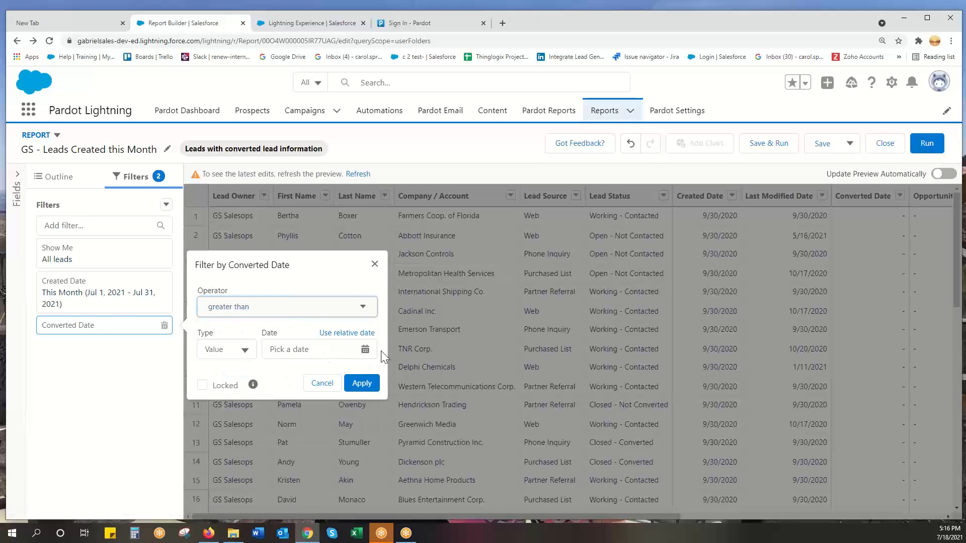
click(365, 349)
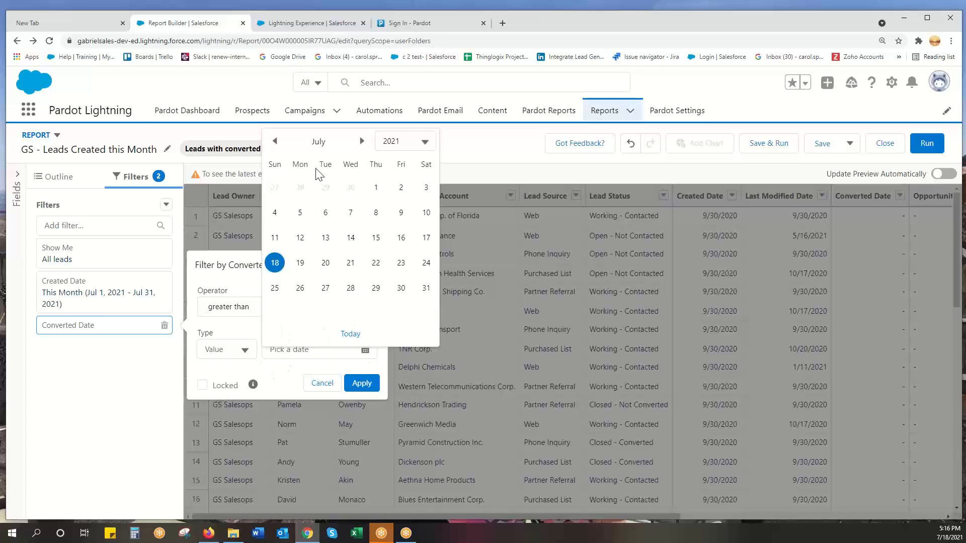
click(274, 141)
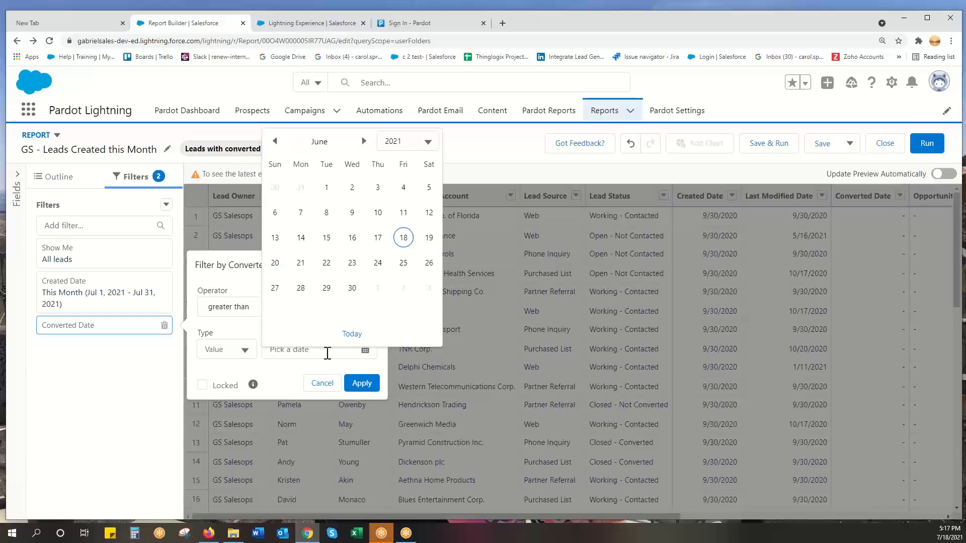
click(352, 333)
click(340, 335)
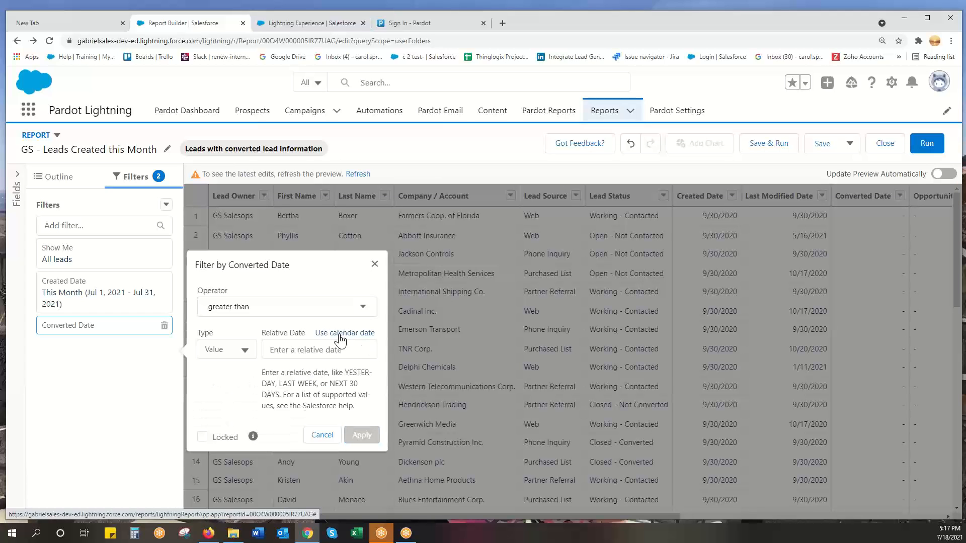
click(288, 351)
text(LATS)
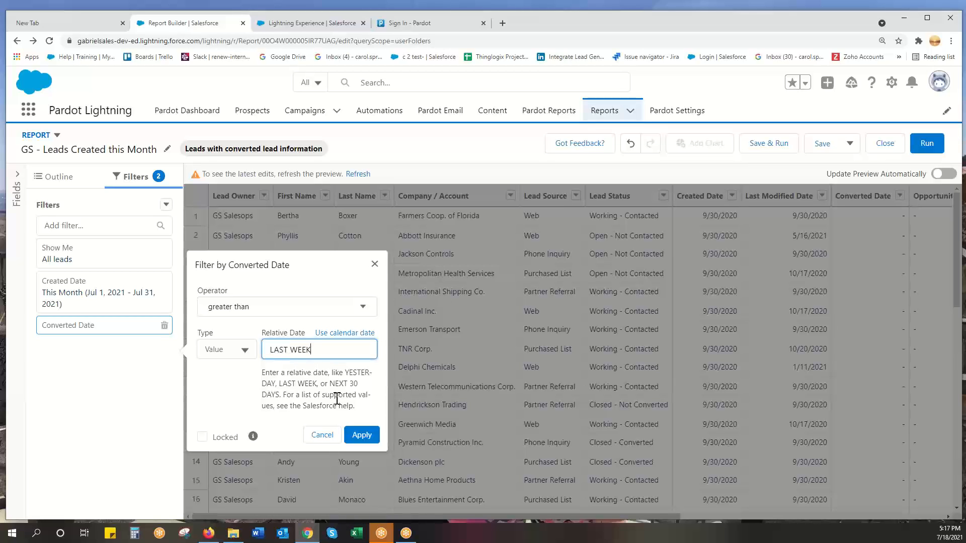
click(319, 437)
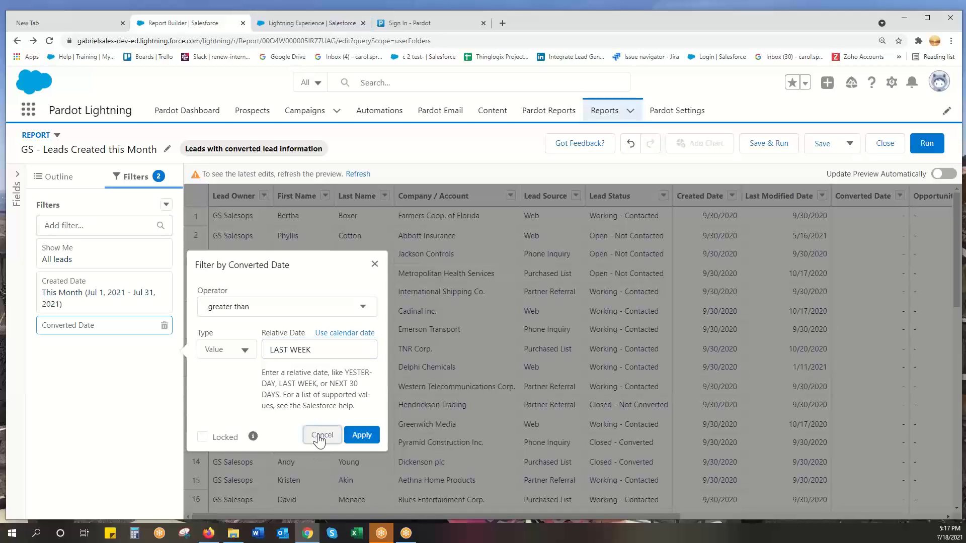
Set the Created Date filter's range to All Time and apply it.
click(132, 300)
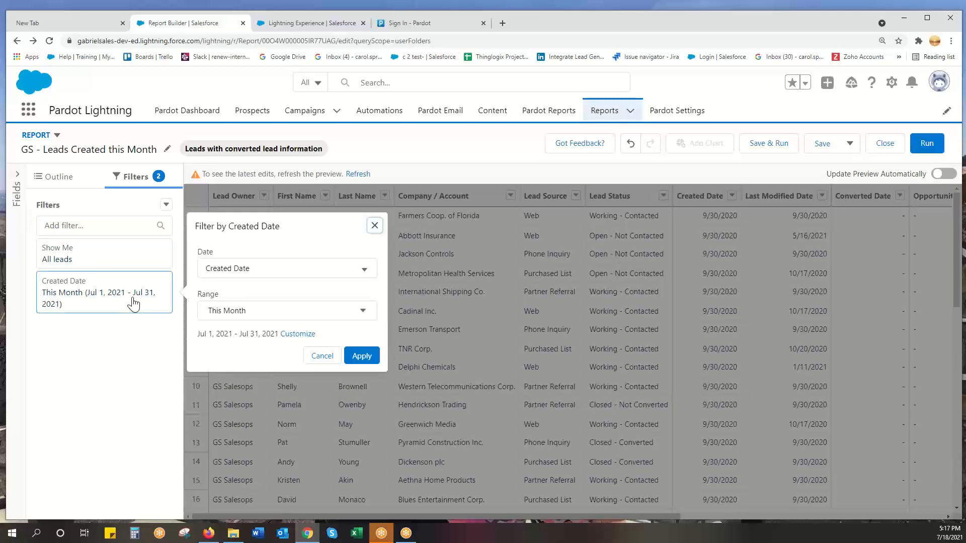
click(243, 310)
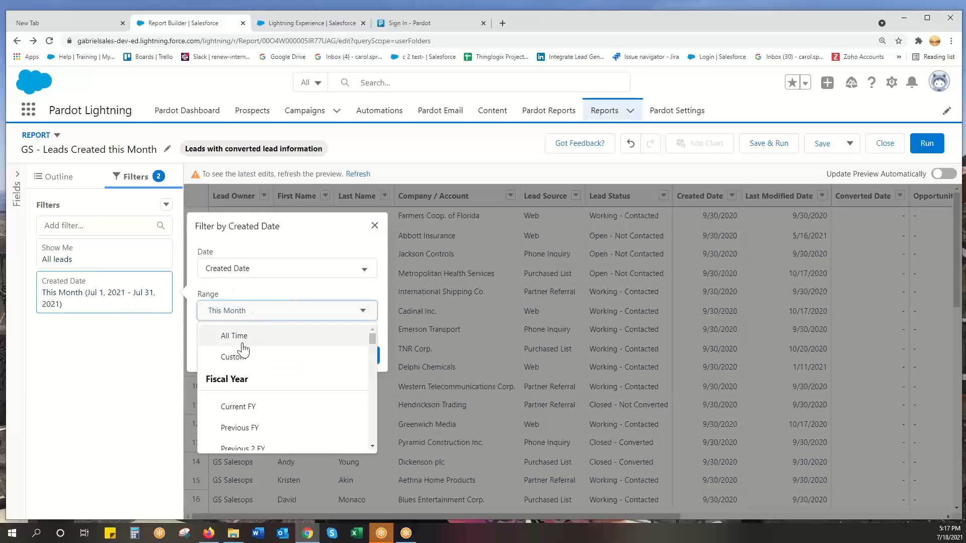
click(242, 335)
click(351, 347)
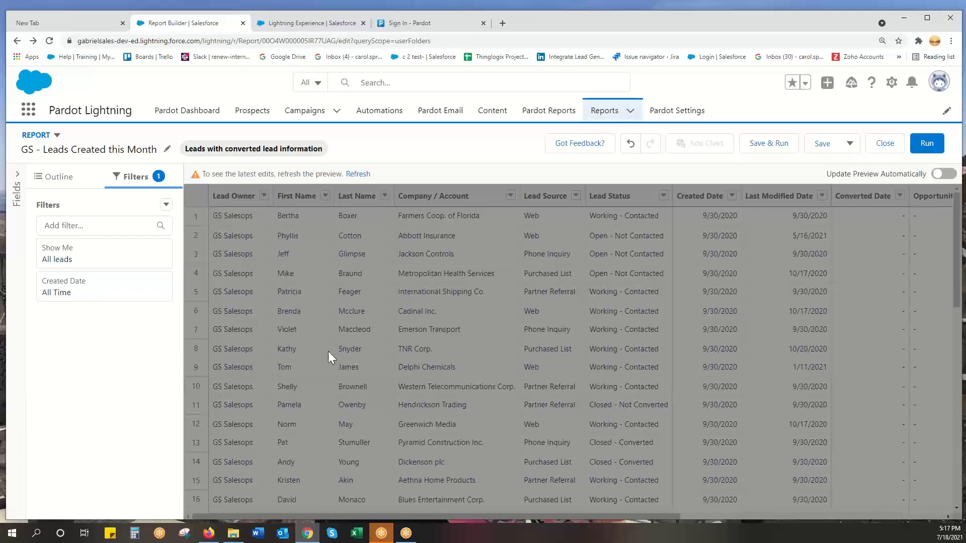
Group the report rows by Lead Status.
click(55, 181)
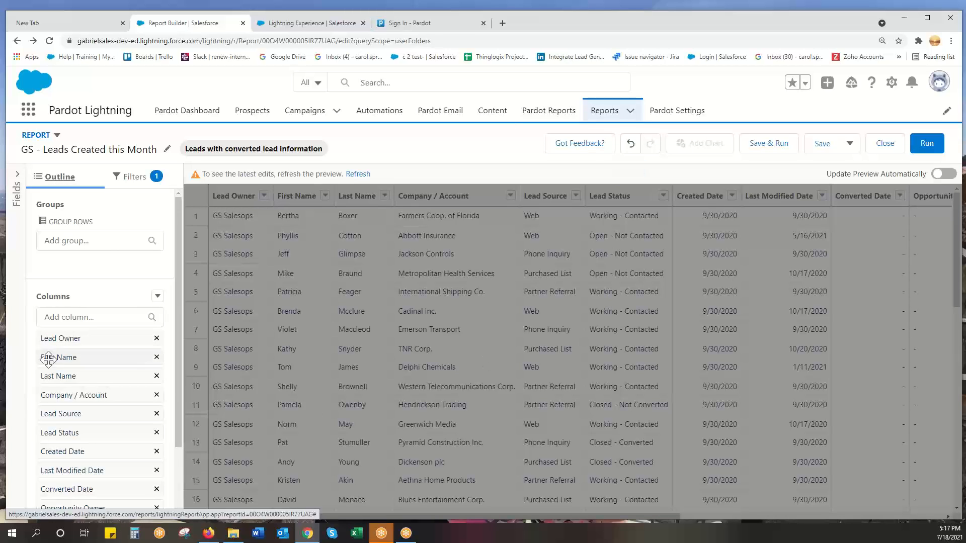
click(73, 245)
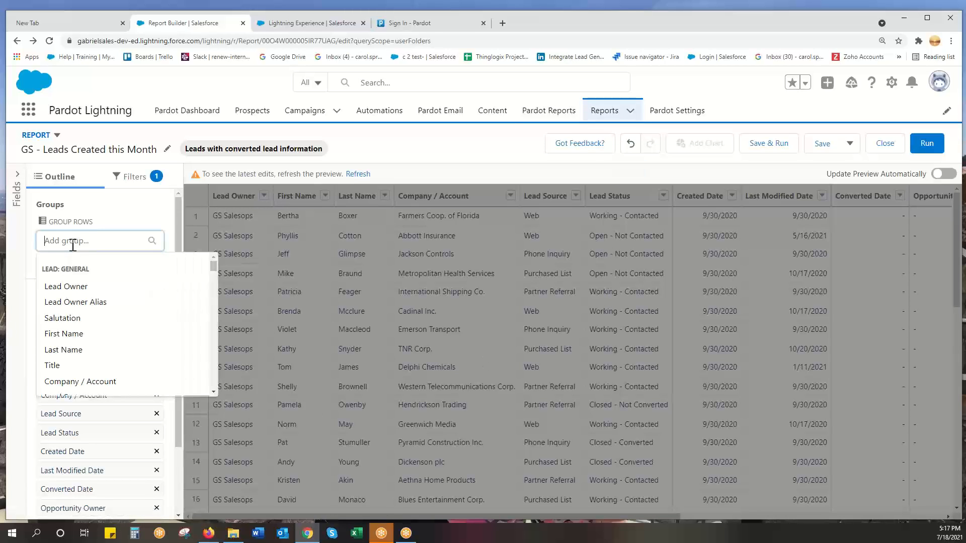
text(lead)
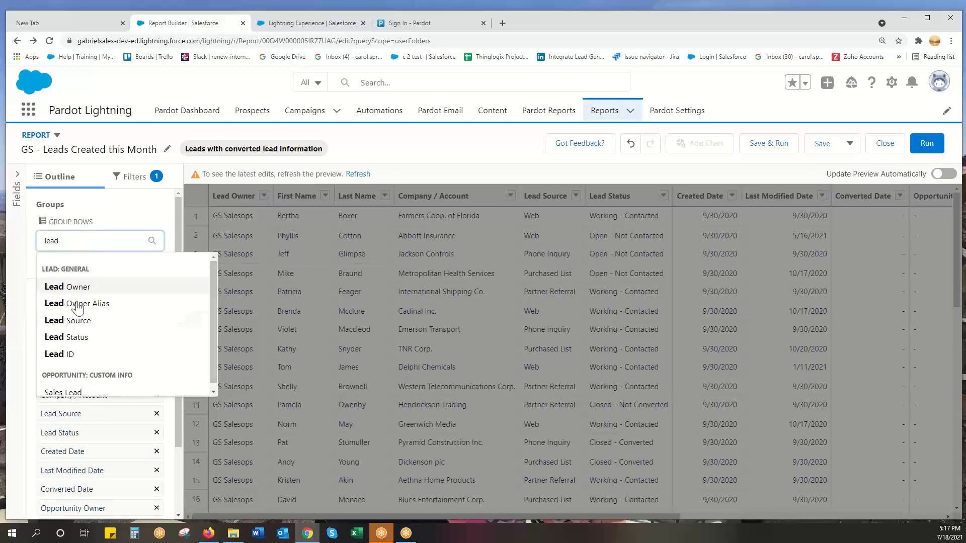
click(76, 337)
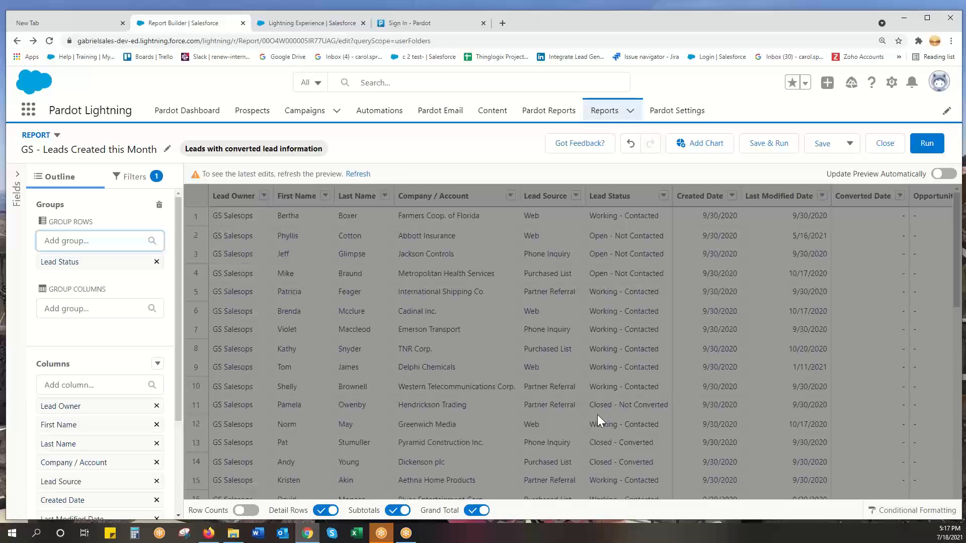
Add a chart to the report, then save and run the report.
click(698, 146)
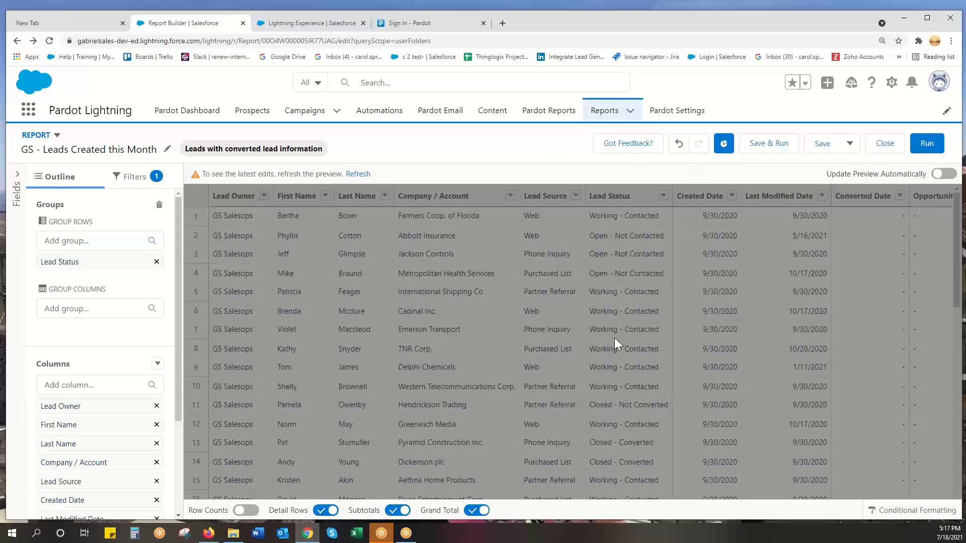
click(768, 144)
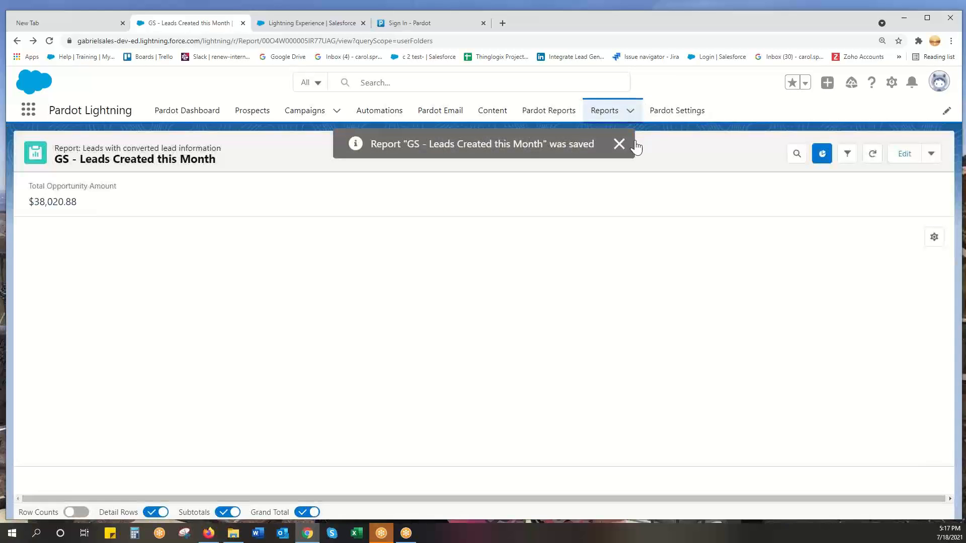
click(618, 144)
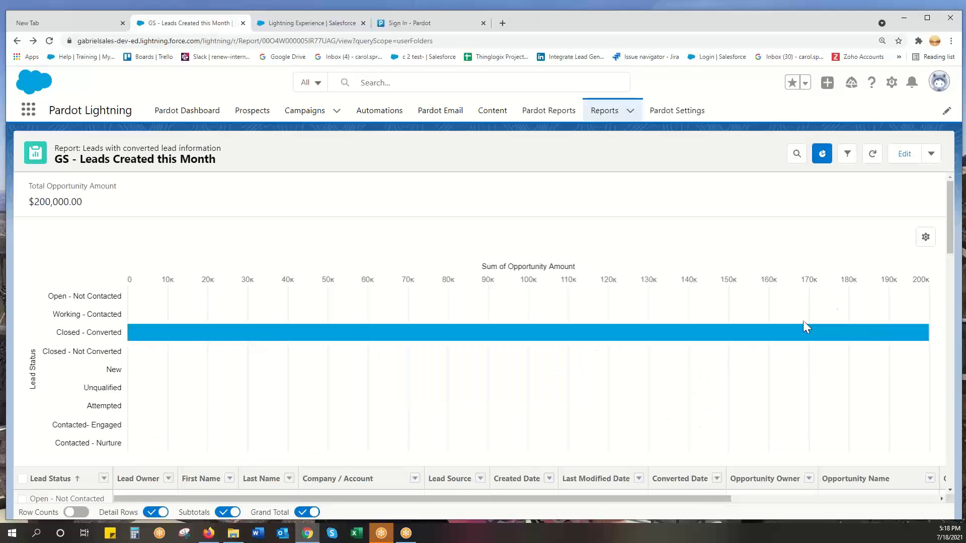
Examine the chart's properties and check which measures are available for its X-axis.
click(926, 238)
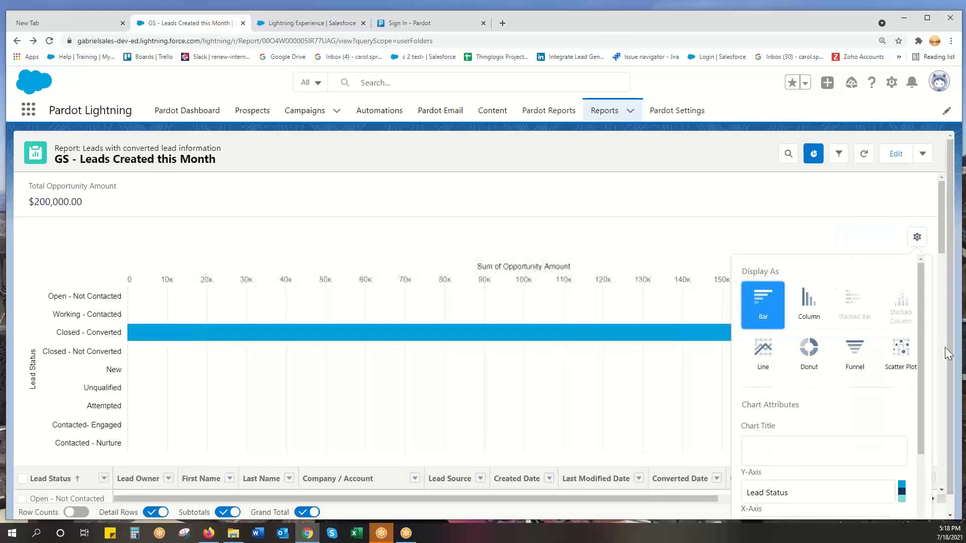
drag(916, 288, 910, 394)
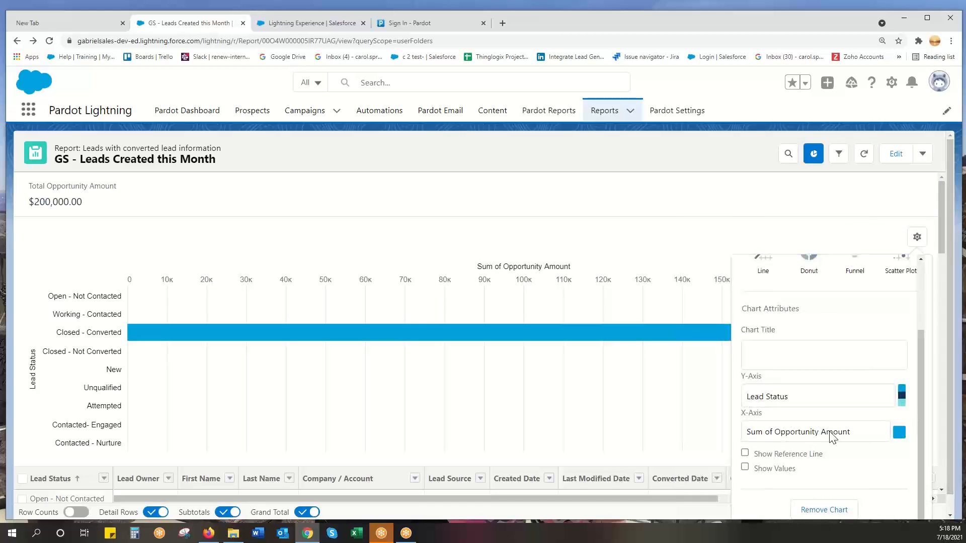
click(787, 433)
click(787, 434)
click(788, 433)
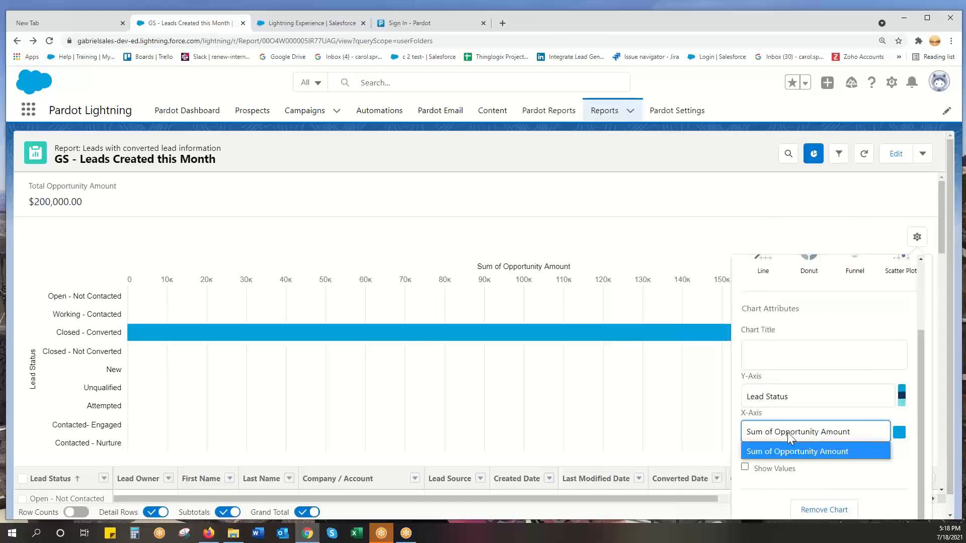
click(833, 483)
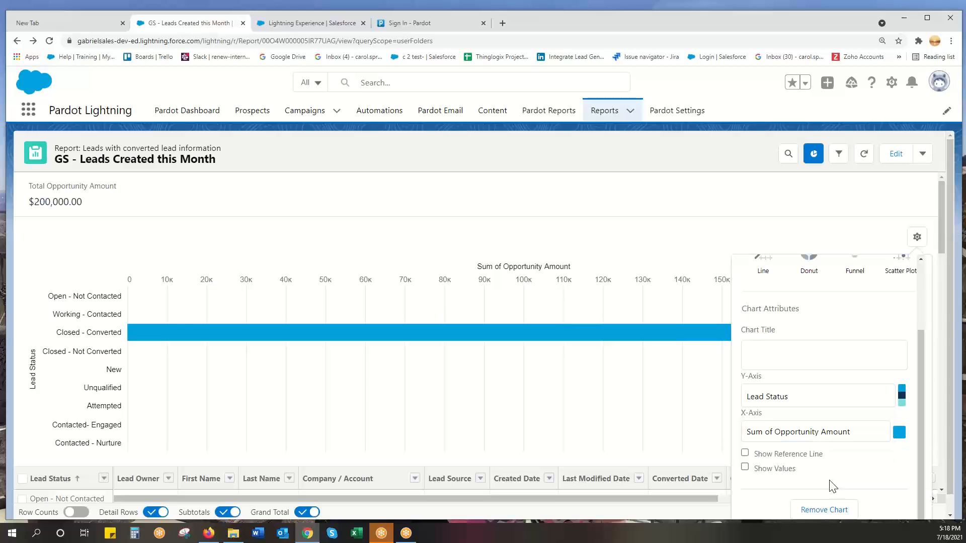
click(807, 217)
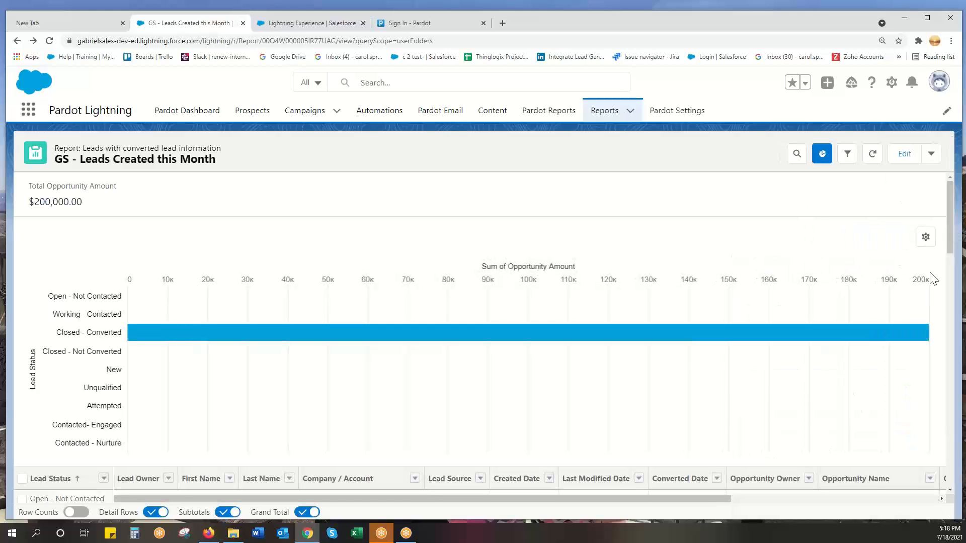
click(925, 237)
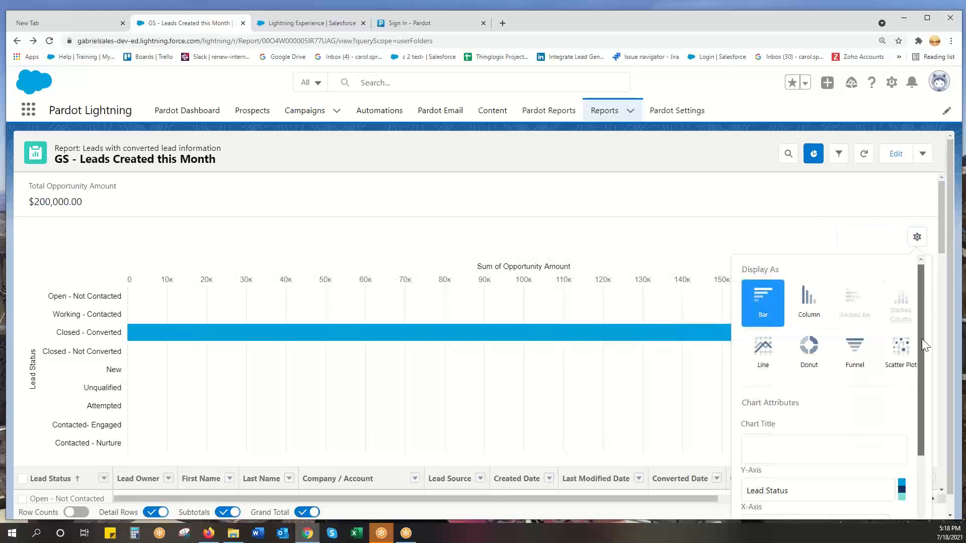
scroll(925, 344, down, 2)
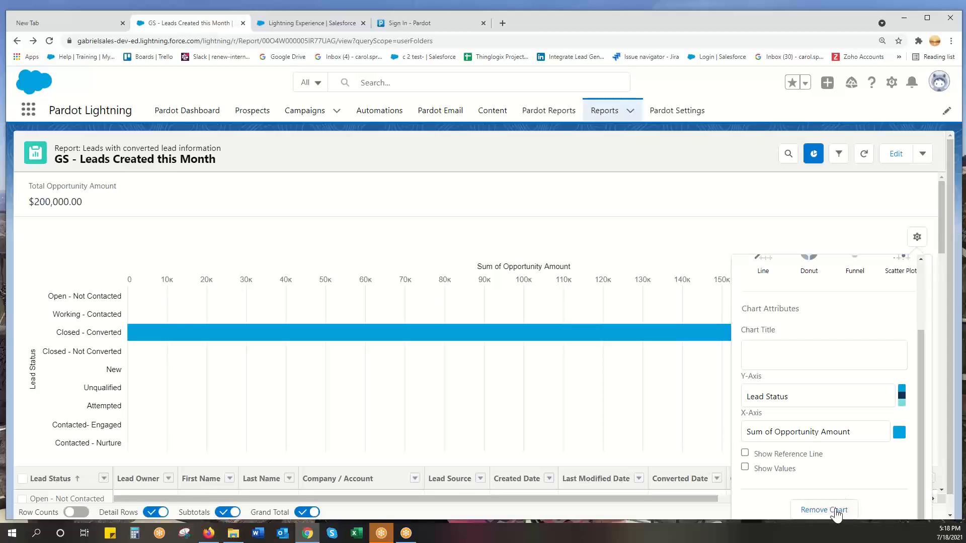
Edit the report to remove the Opportunity Amount column so the chart plots Record Count, and save and run it.
click(891, 157)
click(891, 157)
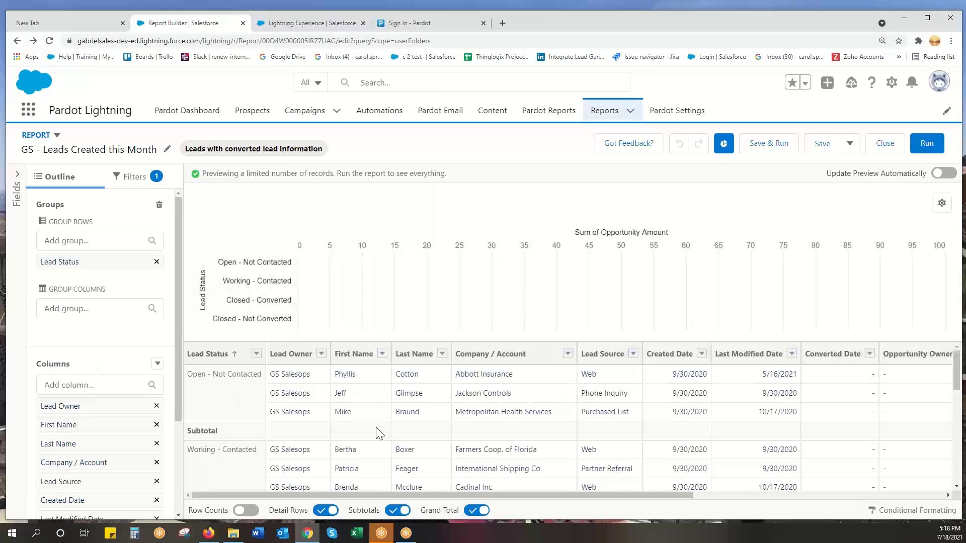
drag(177, 373, 193, 442)
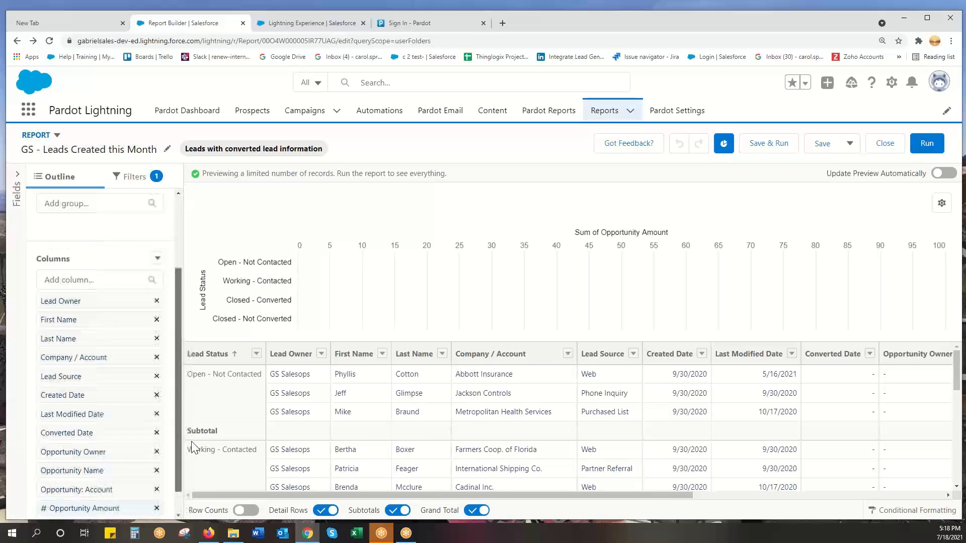
click(99, 304)
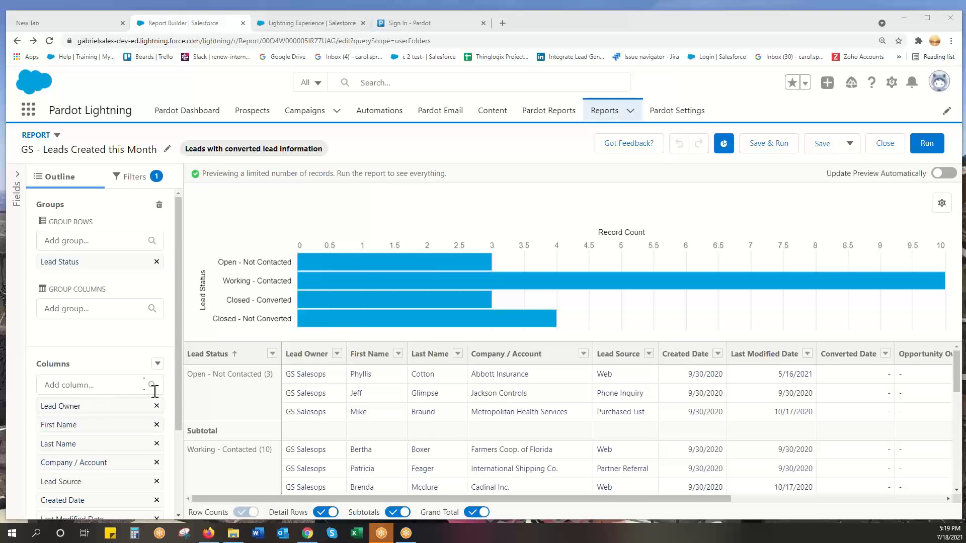
drag(182, 383, 181, 451)
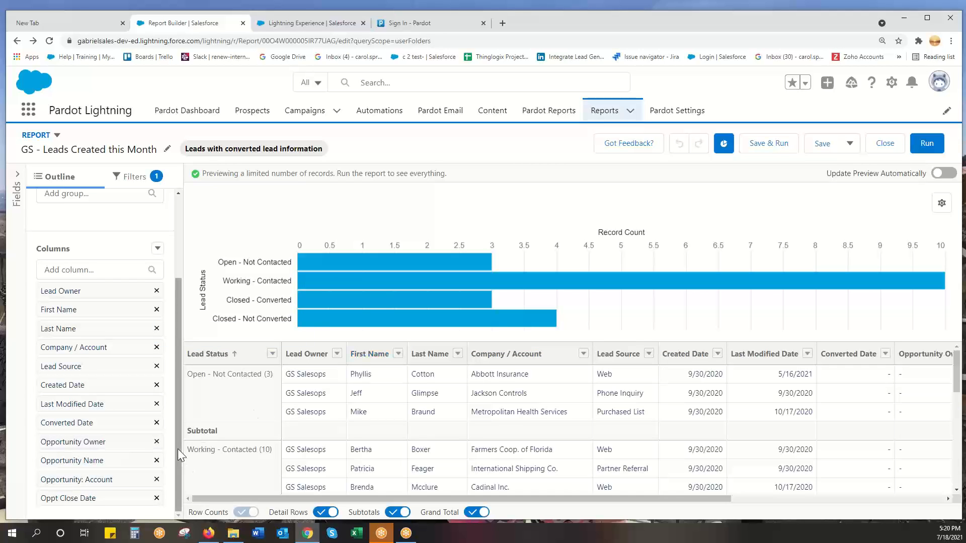
drag(177, 449, 177, 375)
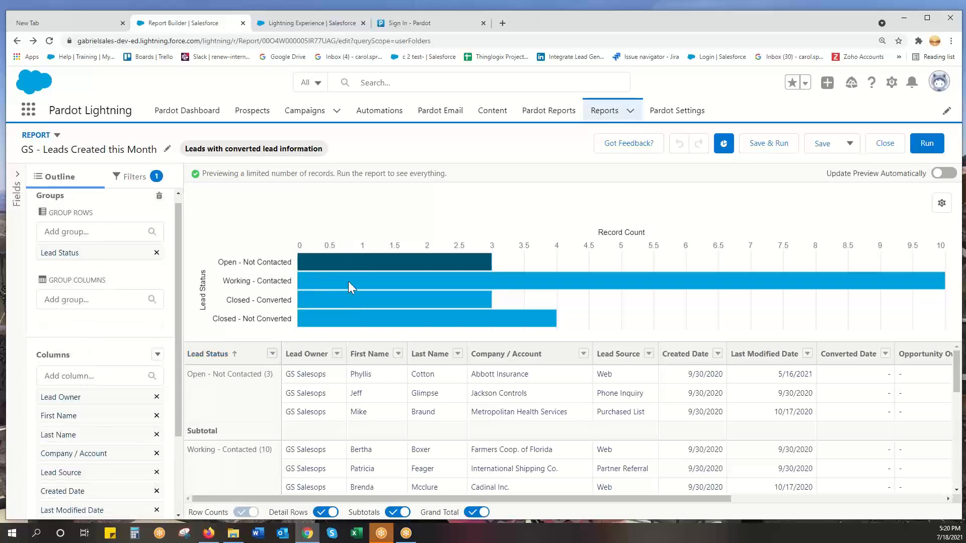
click(776, 146)
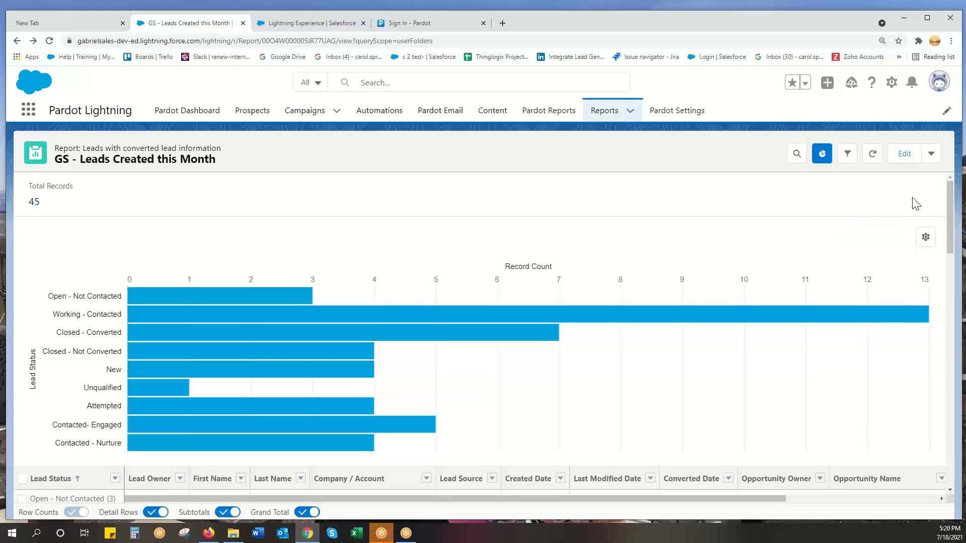
Reopen the report for editing and add Lead Owner as a second row grouping under Lead Status.
click(905, 155)
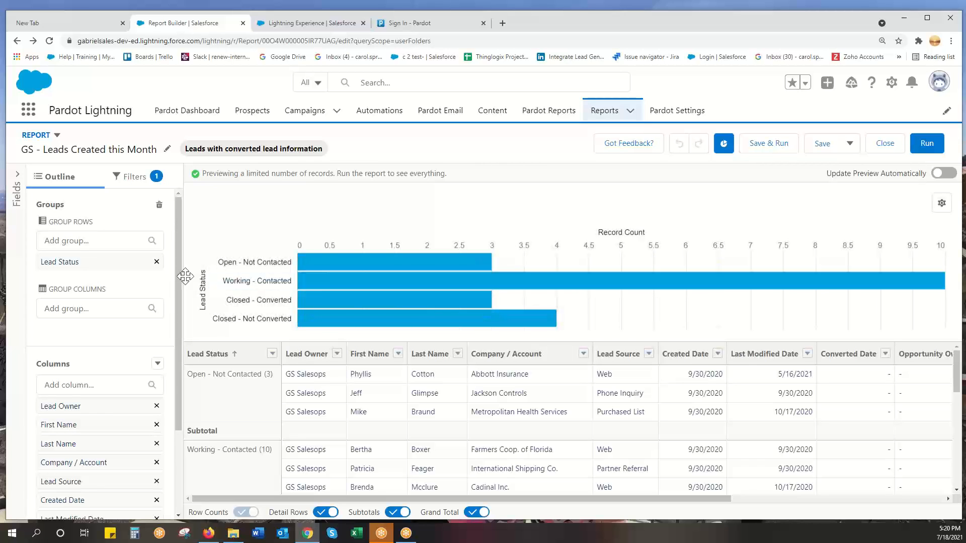
click(61, 241)
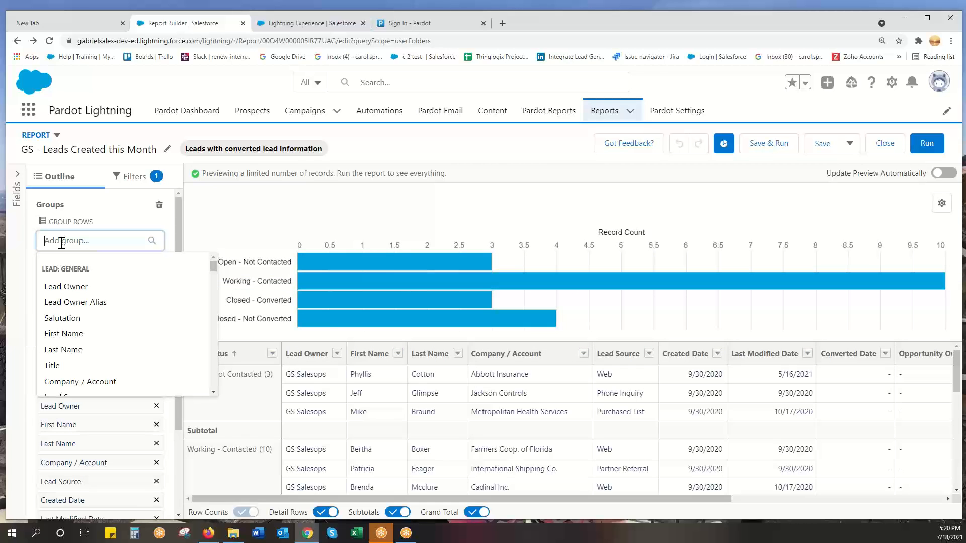
text(ass)
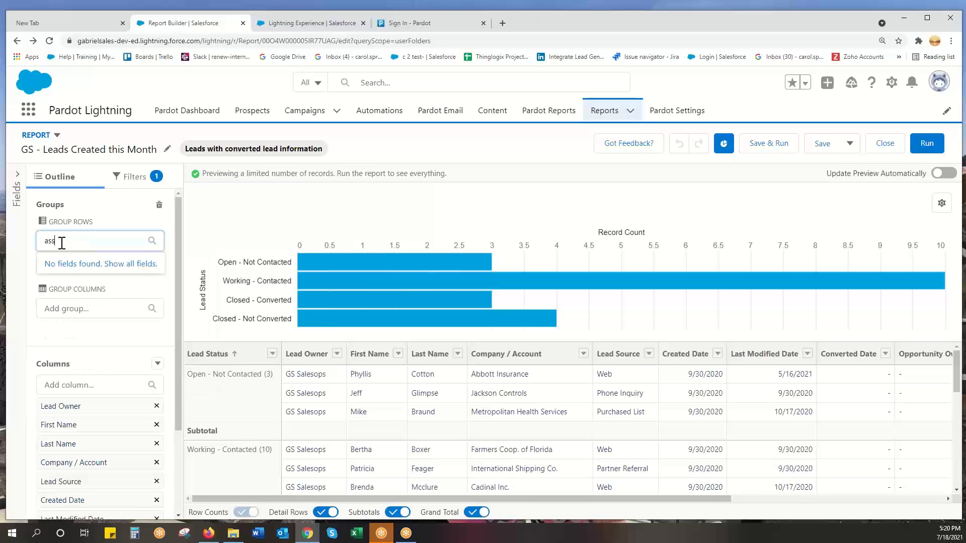
key(BackSpace)
key(BackSpace)
key(BackSpace)
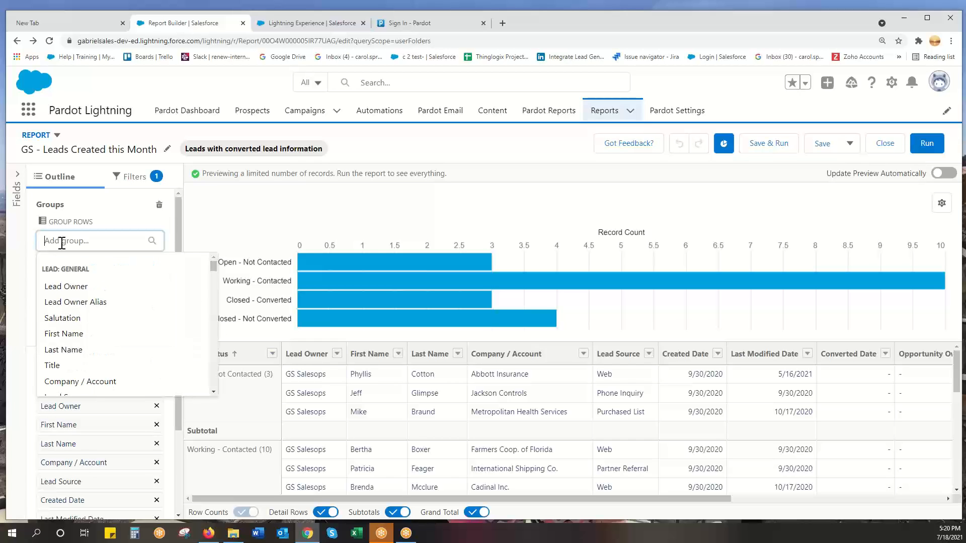
click(62, 286)
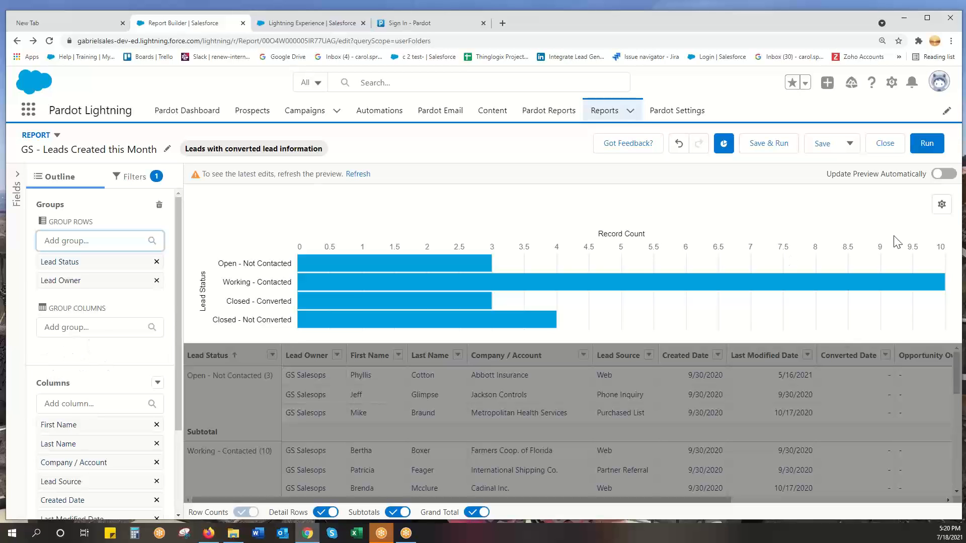
Try the chart as Stacked Bar, set it to Stacked Column, and save and run the report.
click(941, 204)
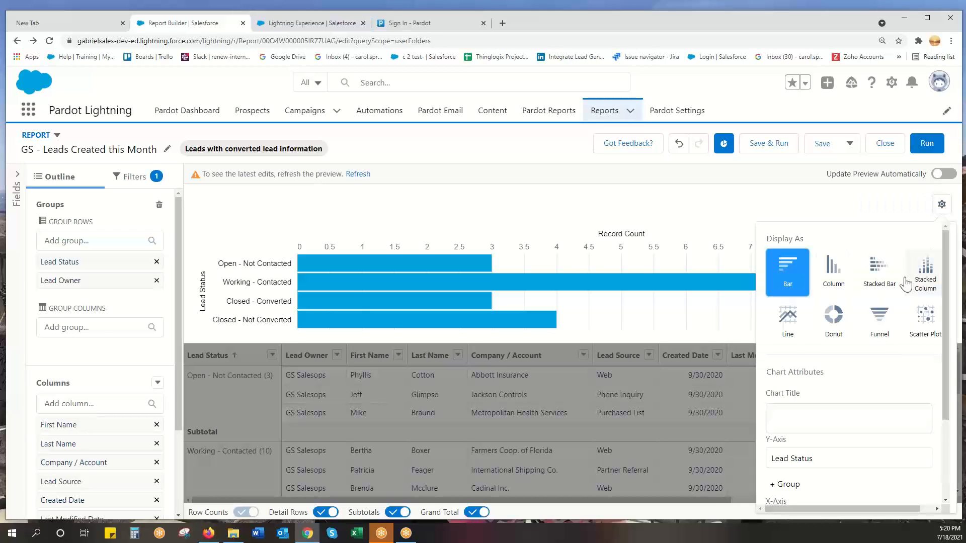
click(886, 274)
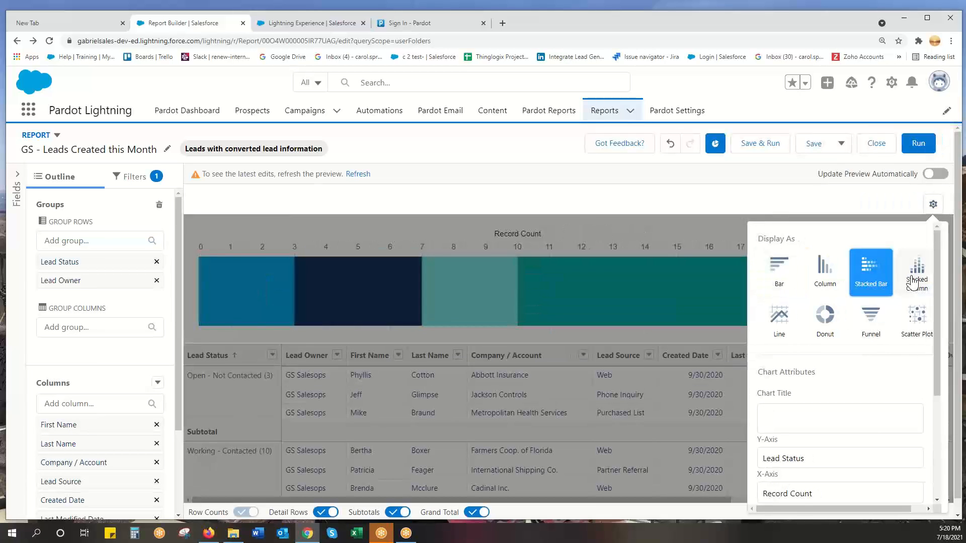
click(916, 282)
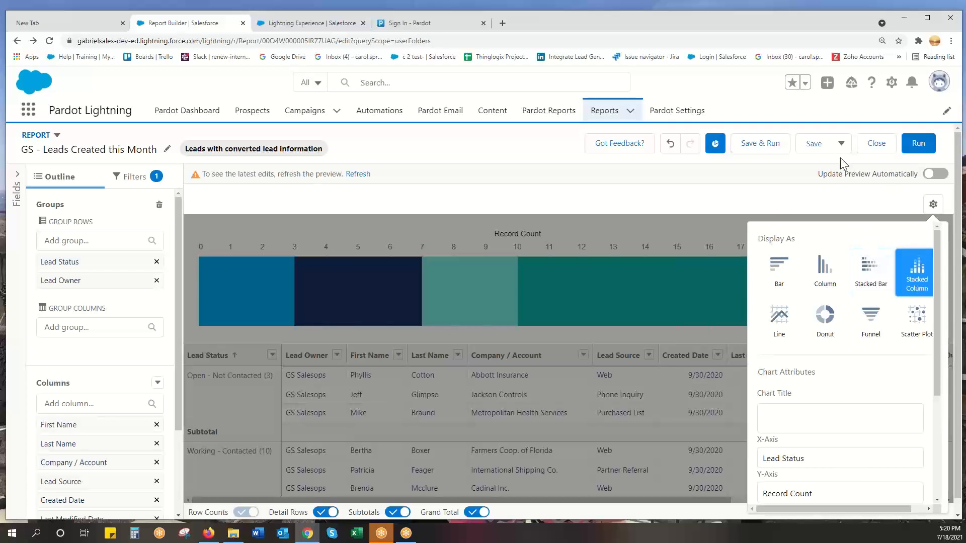
click(755, 146)
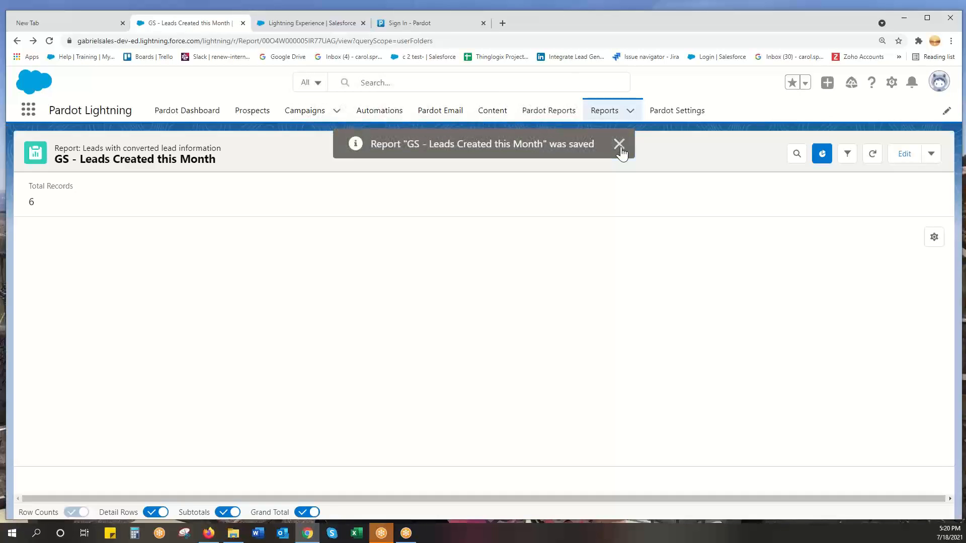
click(619, 145)
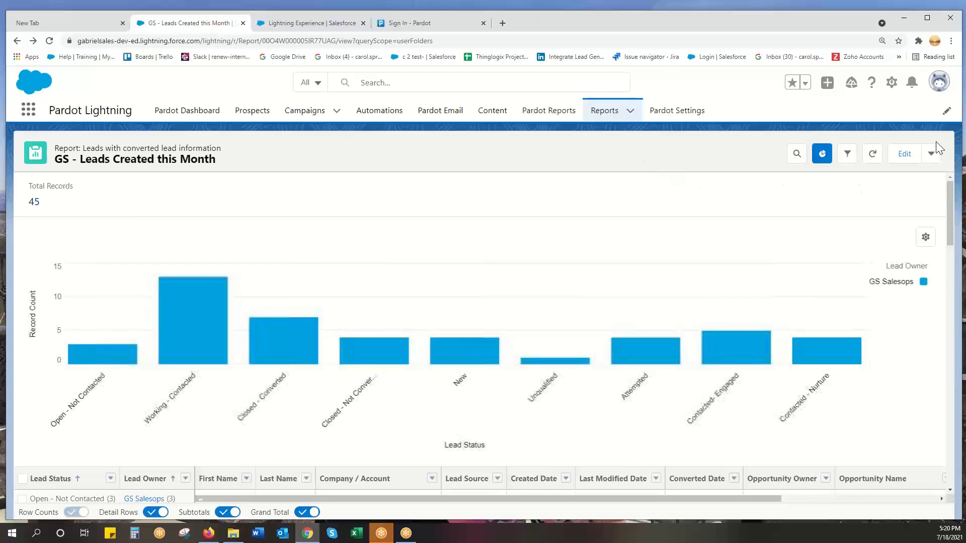
Review the report's additional actions and look over the lead rows grouped by status and owner.
click(932, 156)
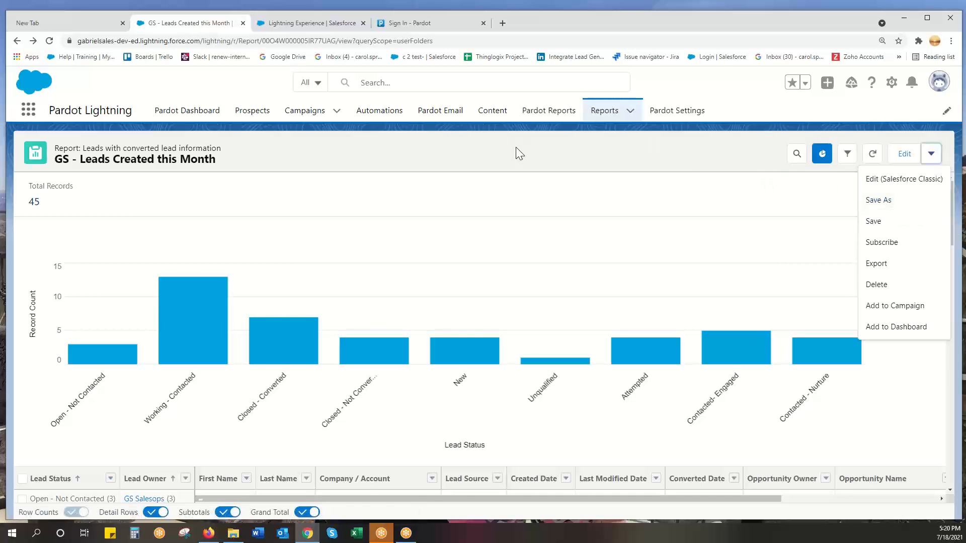
click(695, 167)
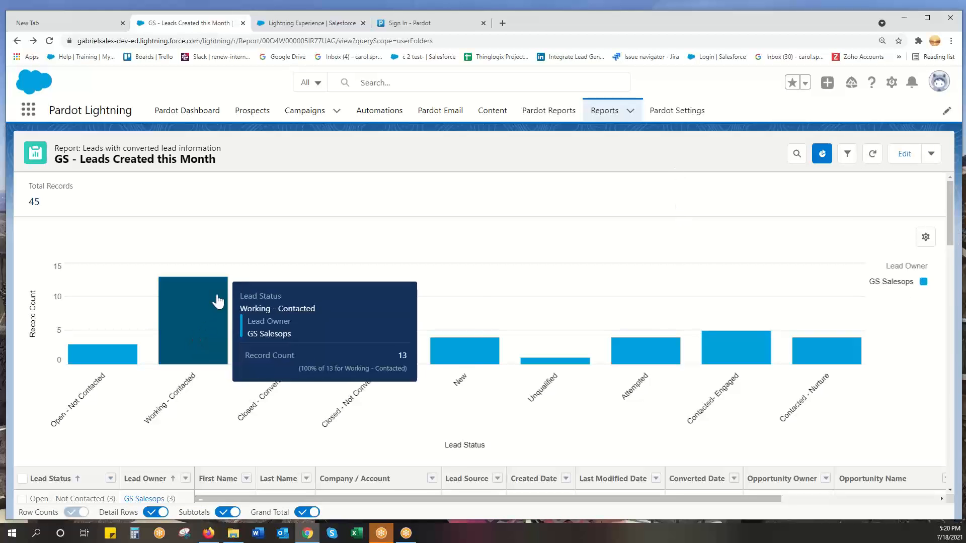
scroll(411, 409, down, 4)
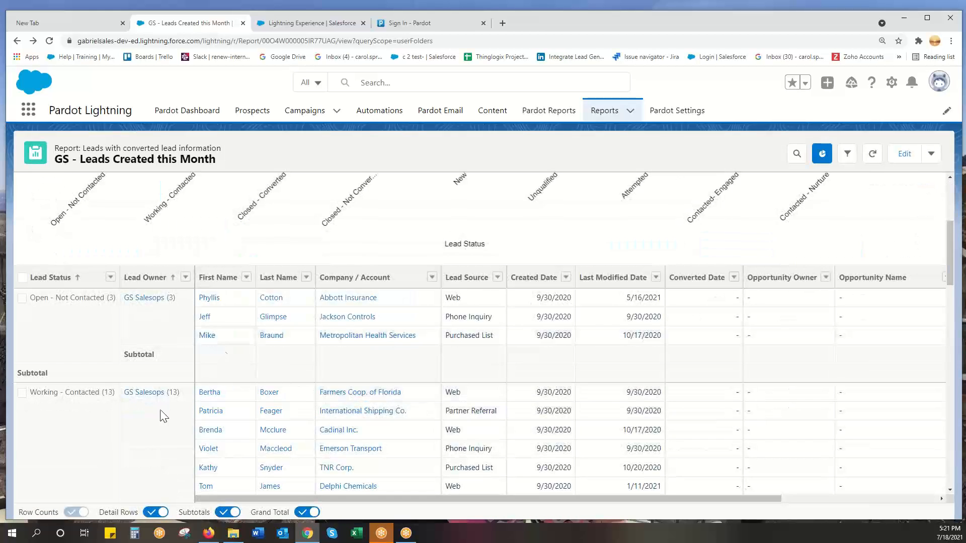
scroll(490, 337, up, 4)
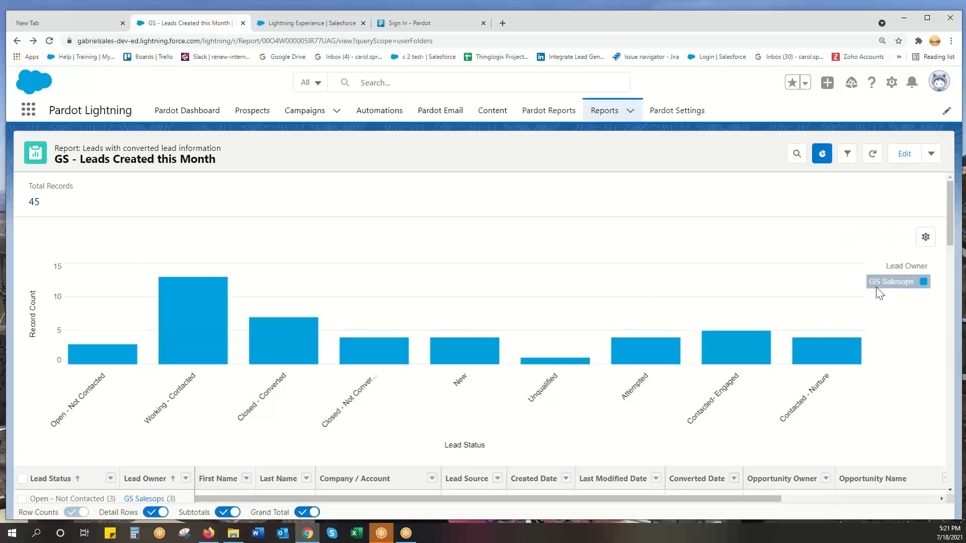
Try displaying the report chart as a Donut, and switch it to a Funnel instead.
click(926, 237)
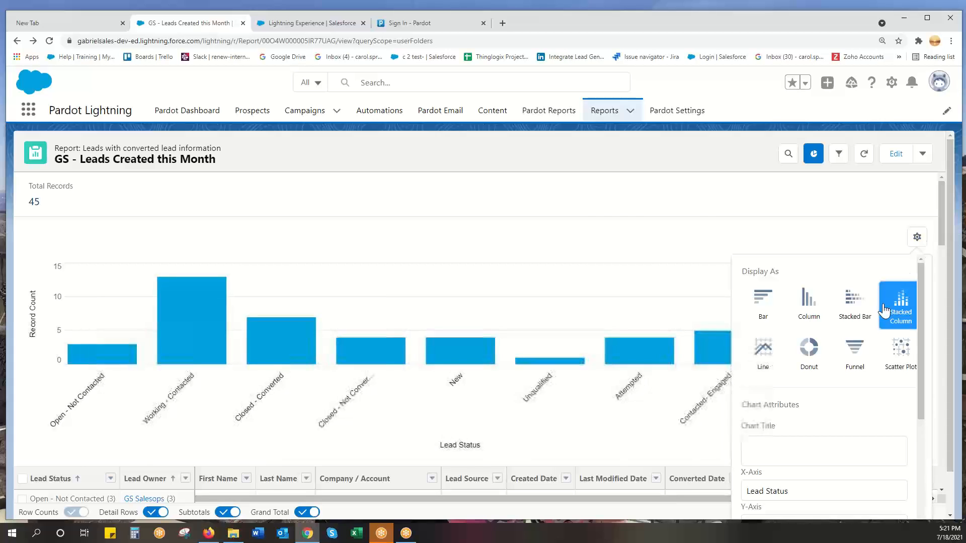
click(808, 351)
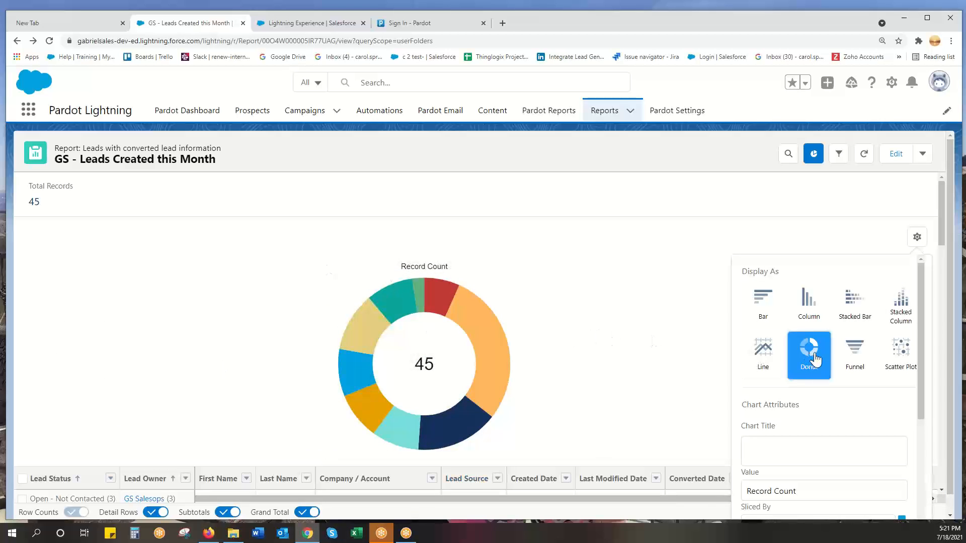
click(861, 357)
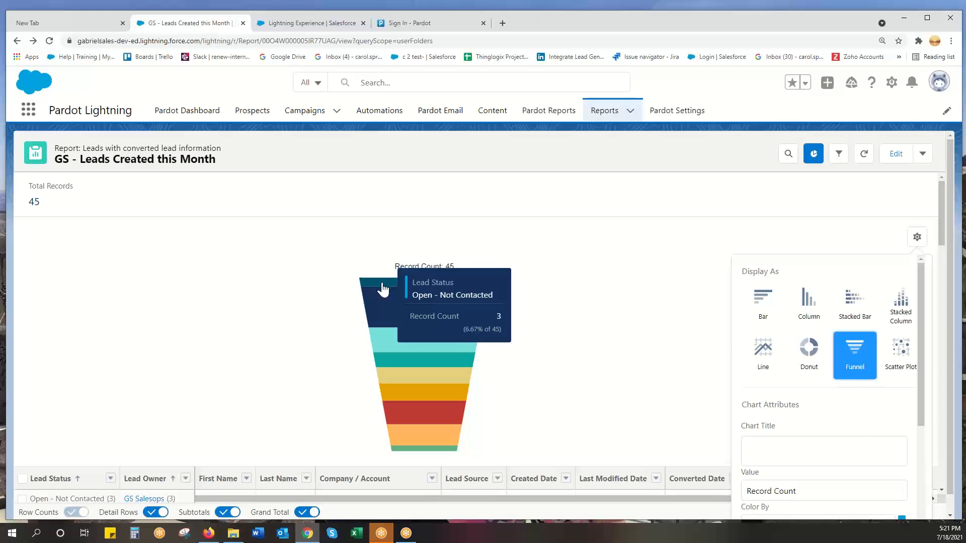
mouse_move(388, 306)
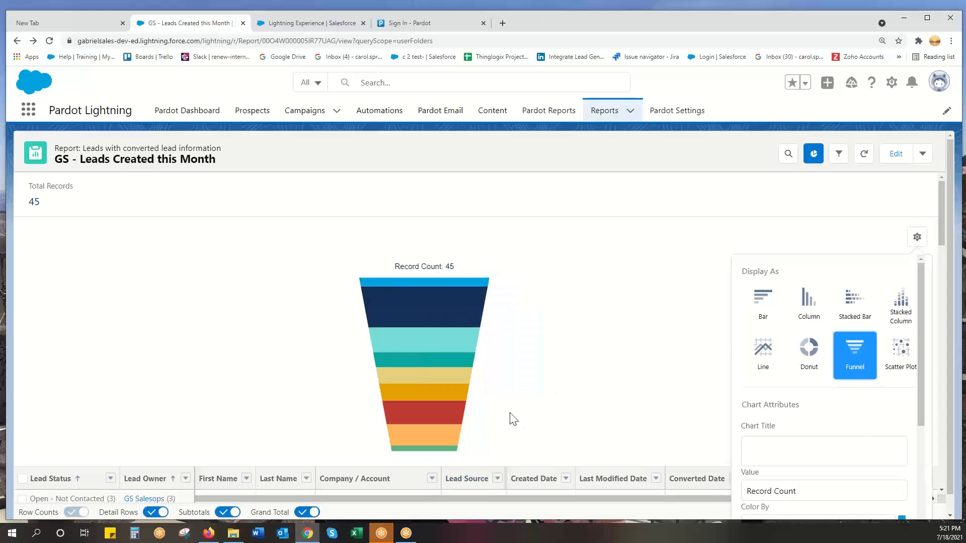
scroll(701, 350, down, 1)
scroll(701, 351, down, 1)
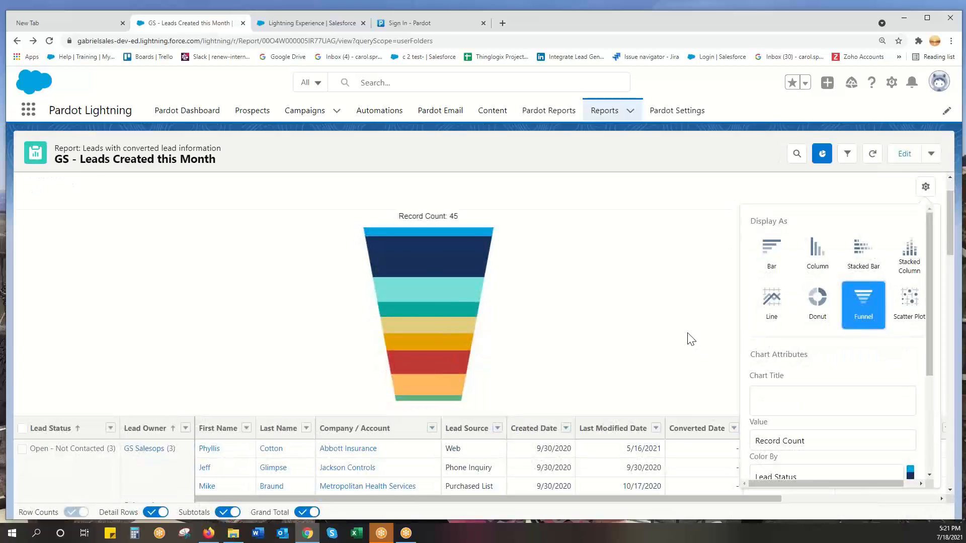